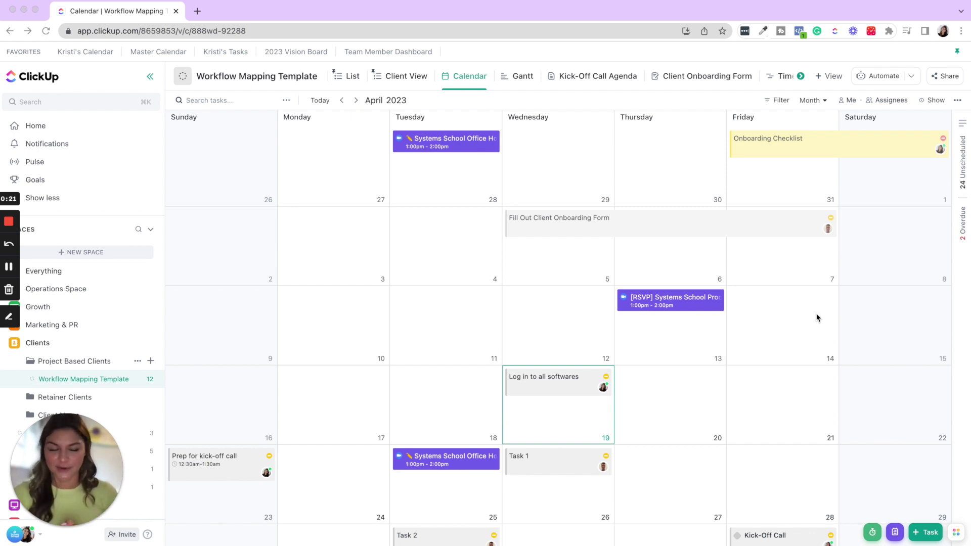
# - Show assignee avatars on the Workflow Mapping Template calendar cards and turn on Autosave view
pyautogui.click(828, 76)
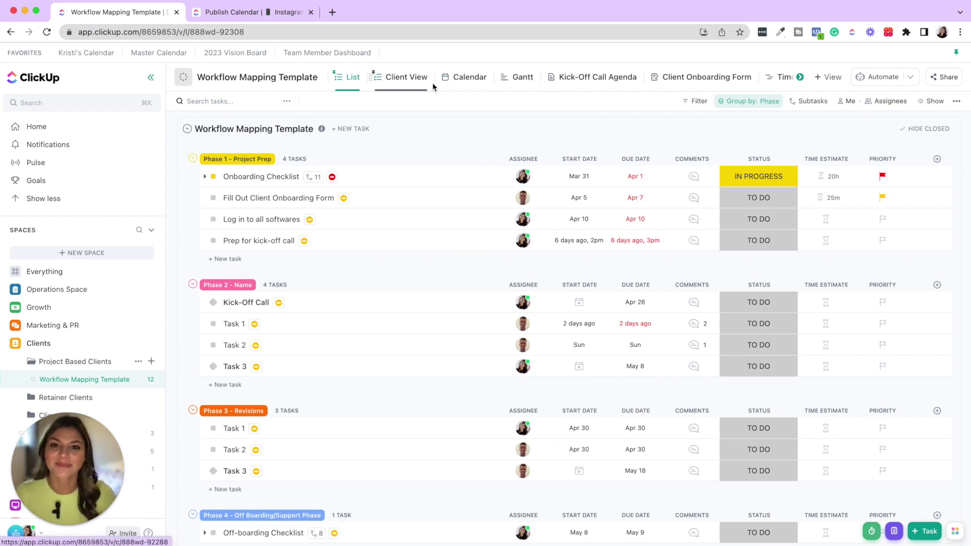
pyautogui.click(452, 77)
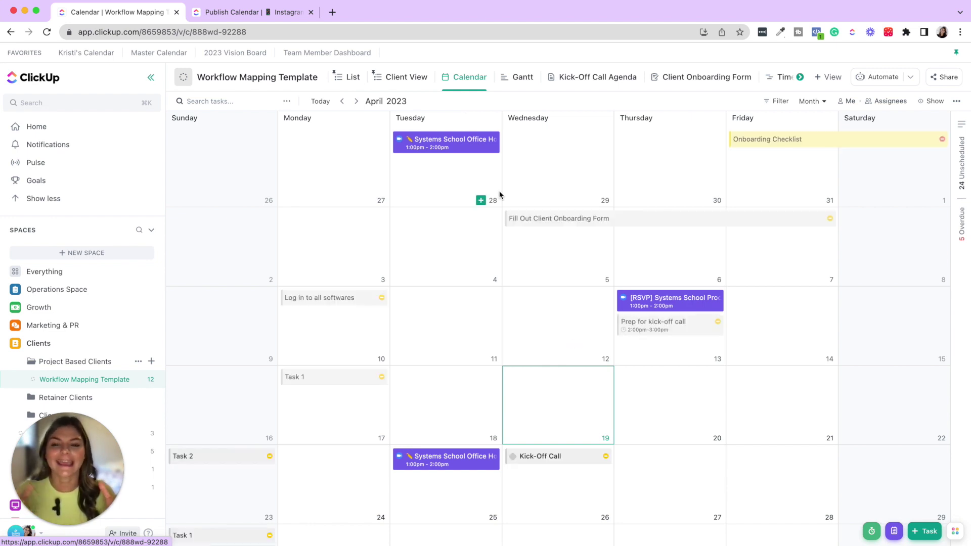
pyautogui.click(931, 101)
pyautogui.scroll(-8, 943, 269)
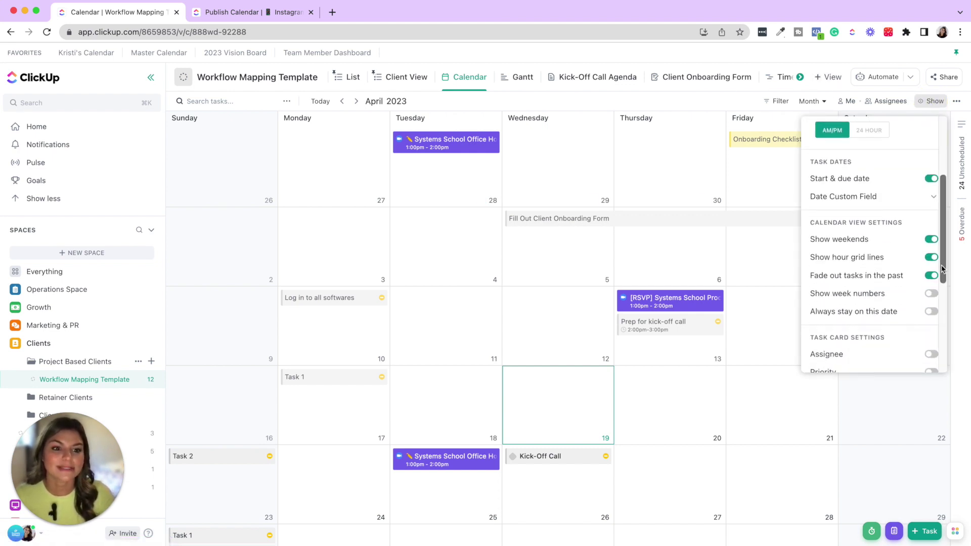
pyautogui.click(932, 294)
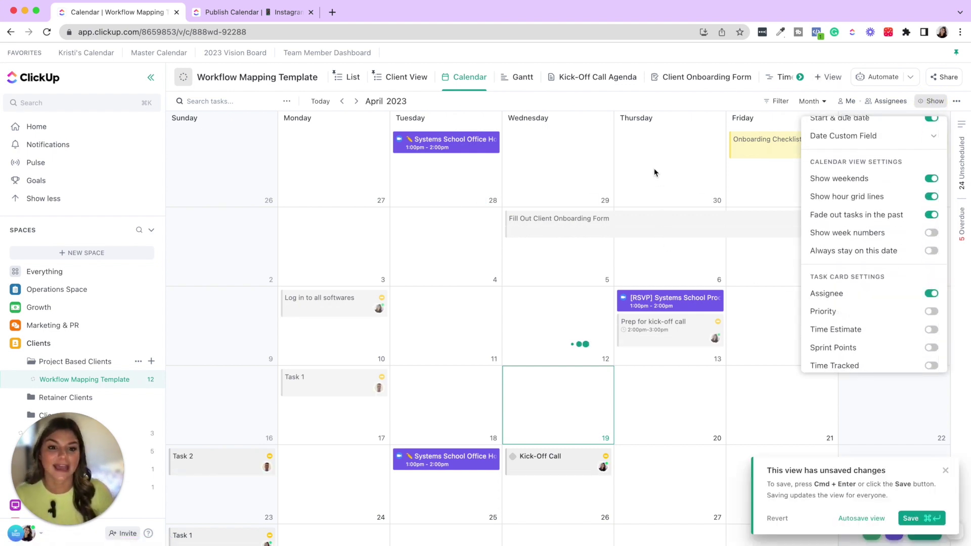
pyautogui.click(542, 278)
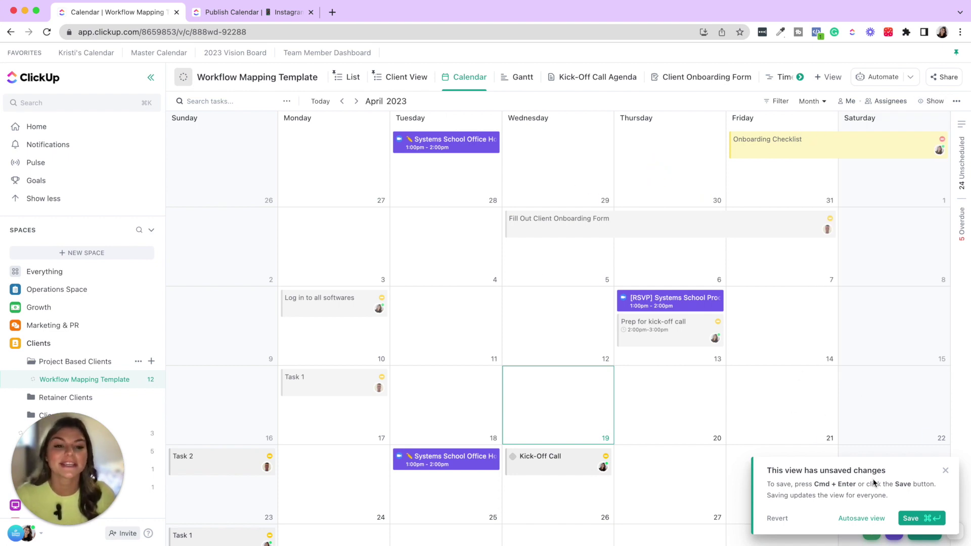
pyautogui.click(859, 517)
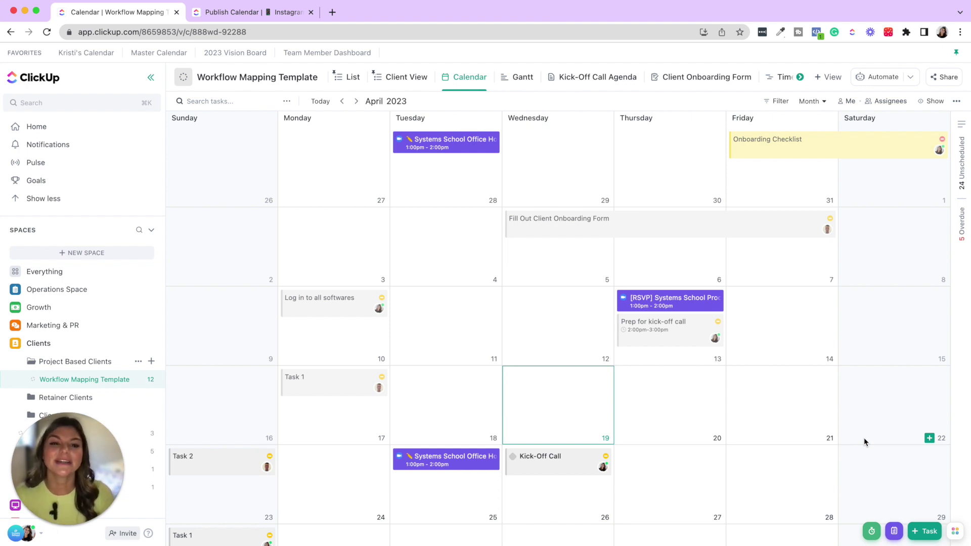
# - Switch to the Publish Calendar | Instagram tab and open its Status view
pyautogui.moveTo(468, 84)
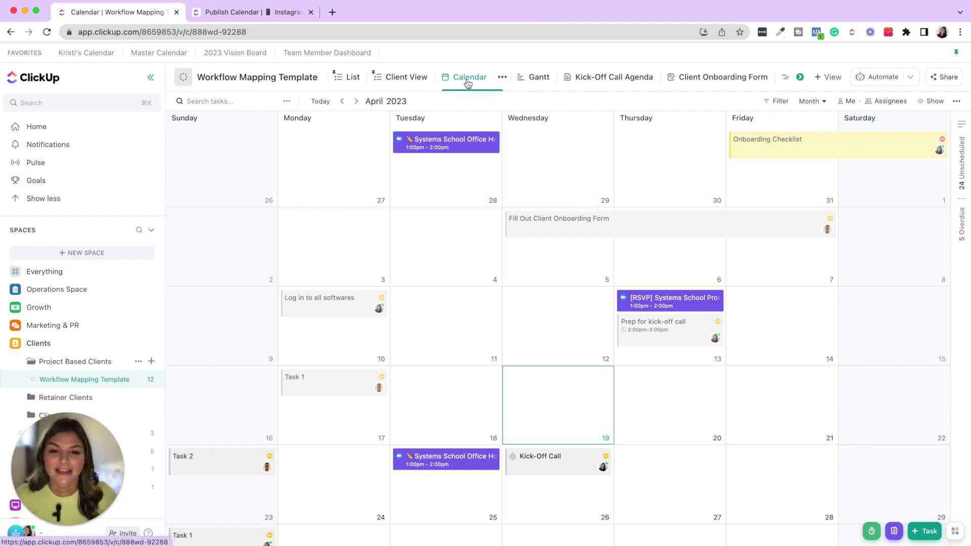
pyautogui.moveTo(332, 83)
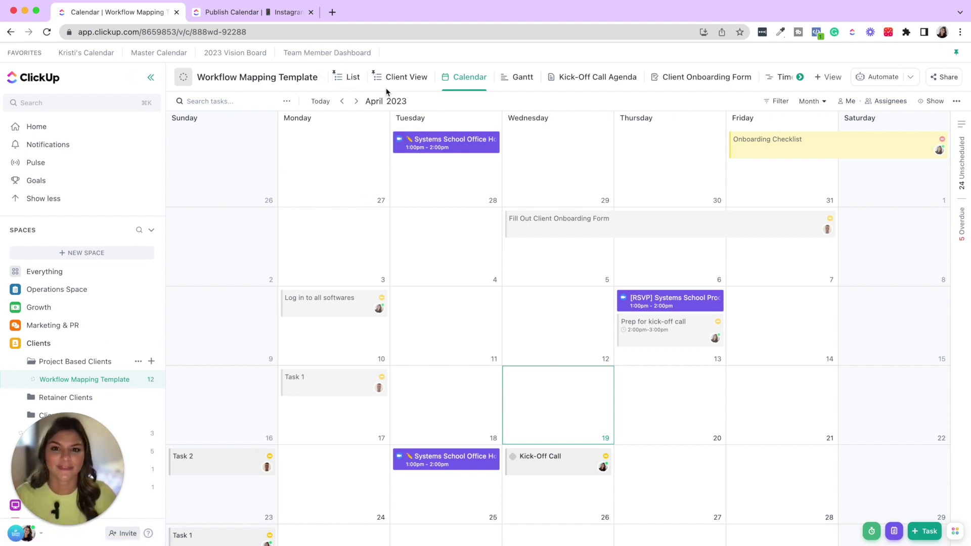
pyautogui.click(281, 14)
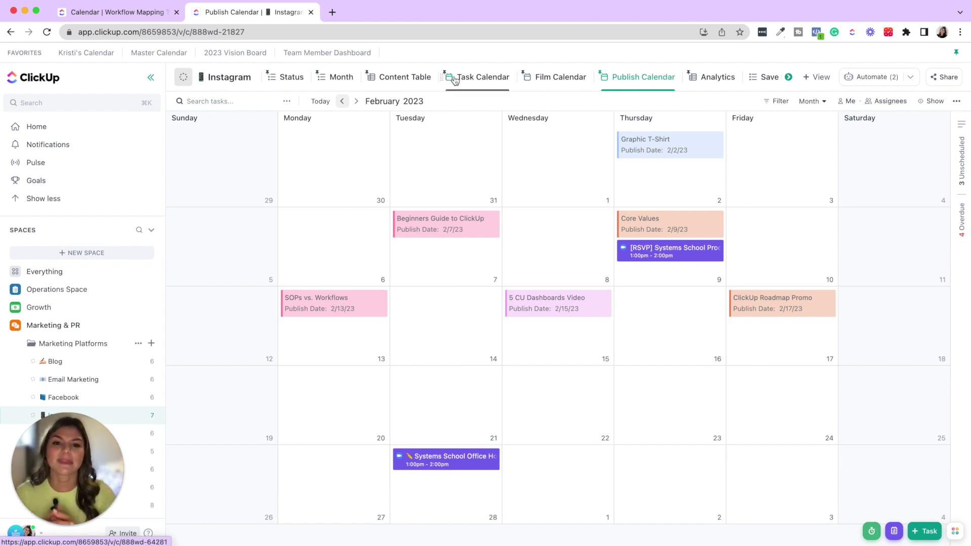
pyautogui.click(298, 78)
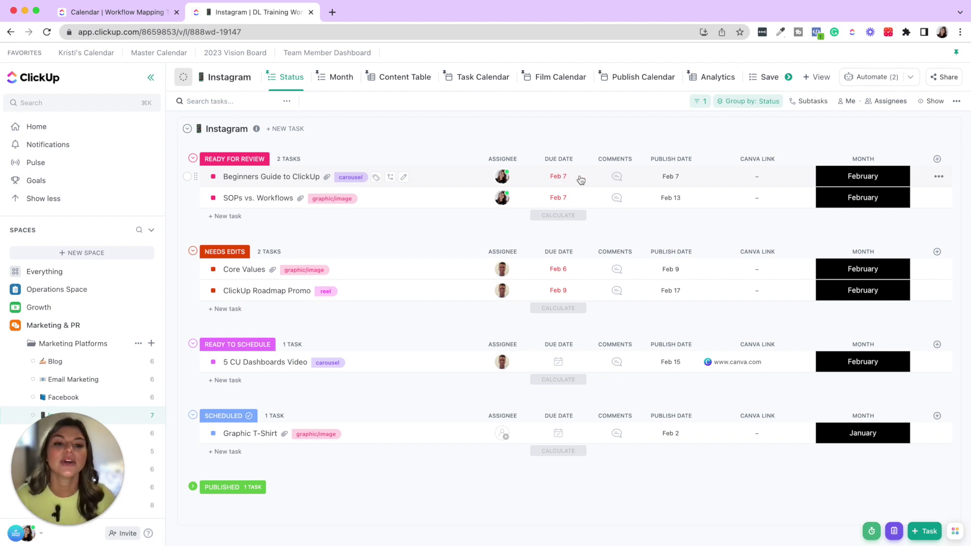
# - Browse the available field types for a new column, then dismiss the list
pyautogui.click(936, 159)
pyautogui.scroll(-3, 880, 357)
pyautogui.scroll(-2, 885, 353)
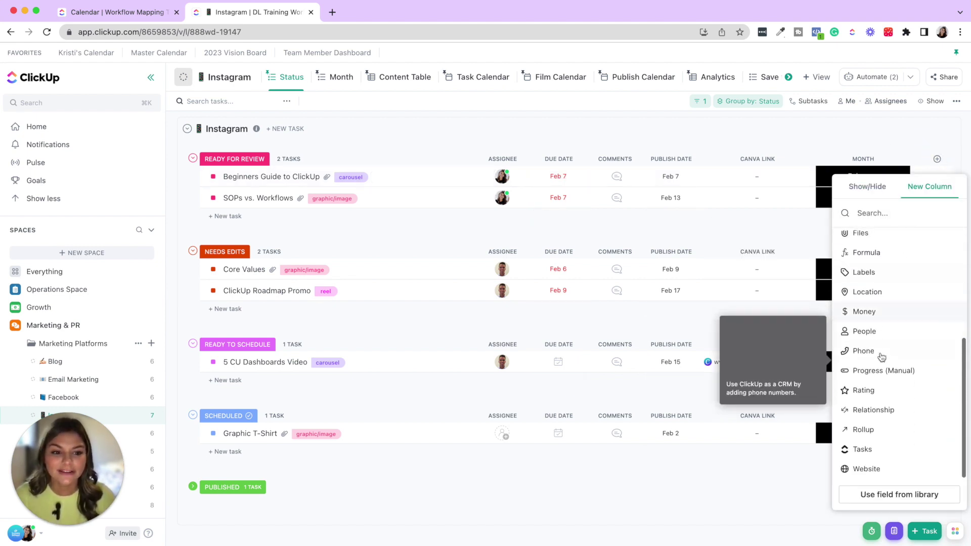
pyautogui.scroll(4, 859, 324)
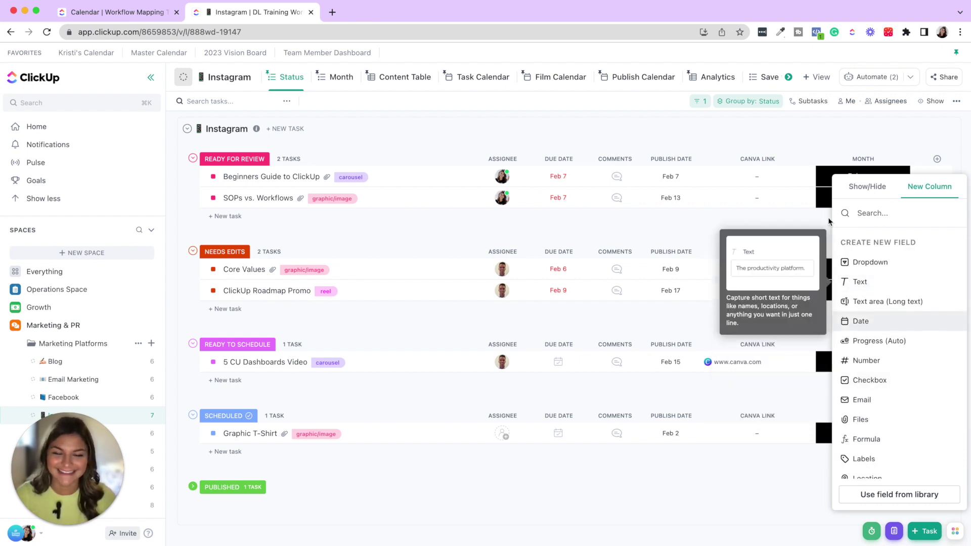
pyautogui.click(766, 134)
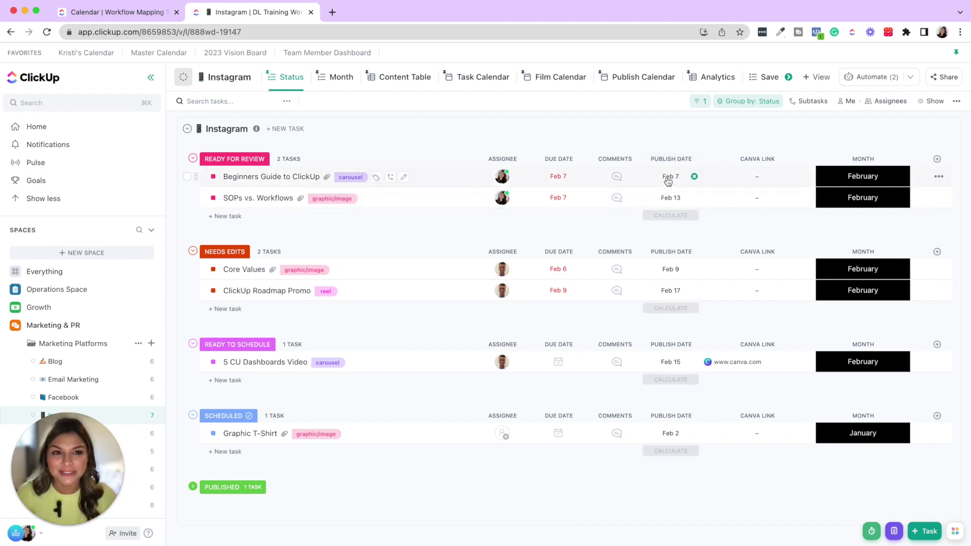
# - Look over the add-view options, then return to the Publish Calendar view
pyautogui.click(818, 77)
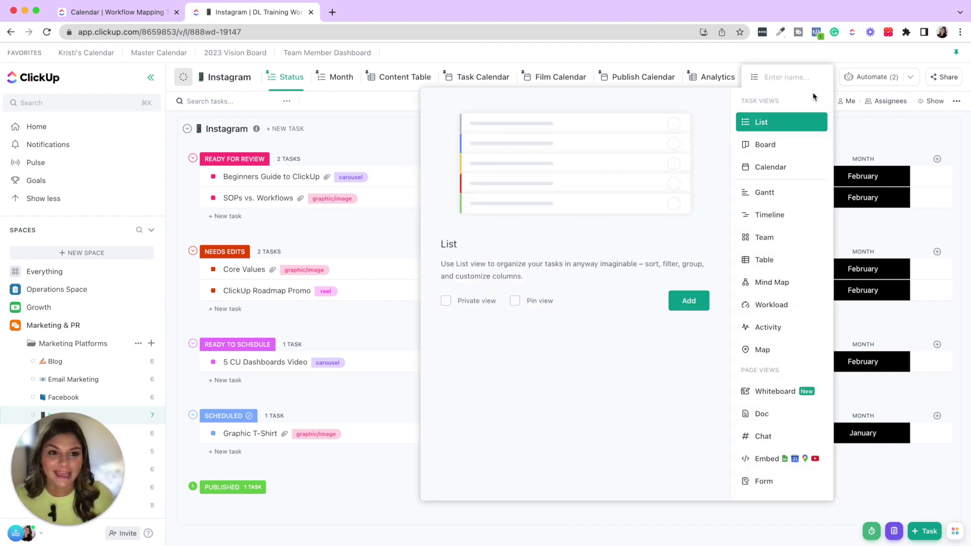
pyautogui.click(367, 142)
pyautogui.click(653, 88)
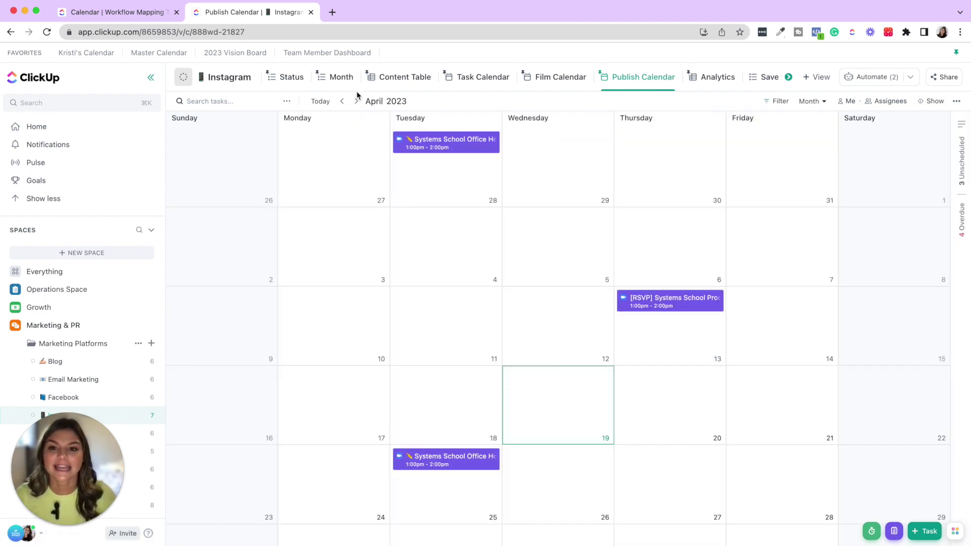
# - Go back to February 2023 and place Instagram posts by the Publish Date custom field
pyautogui.click(342, 101)
pyautogui.click(342, 102)
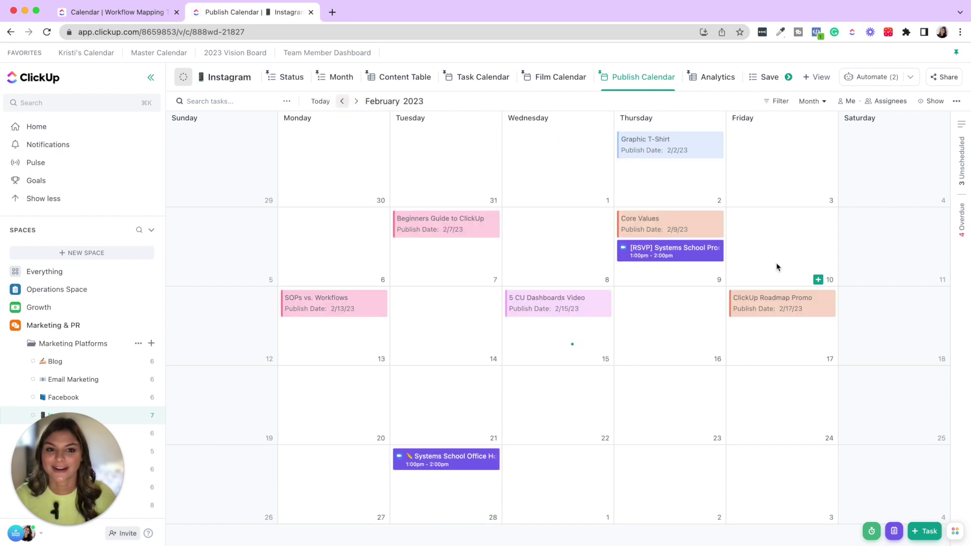
pyautogui.click(929, 102)
pyautogui.scroll(-3, 910, 231)
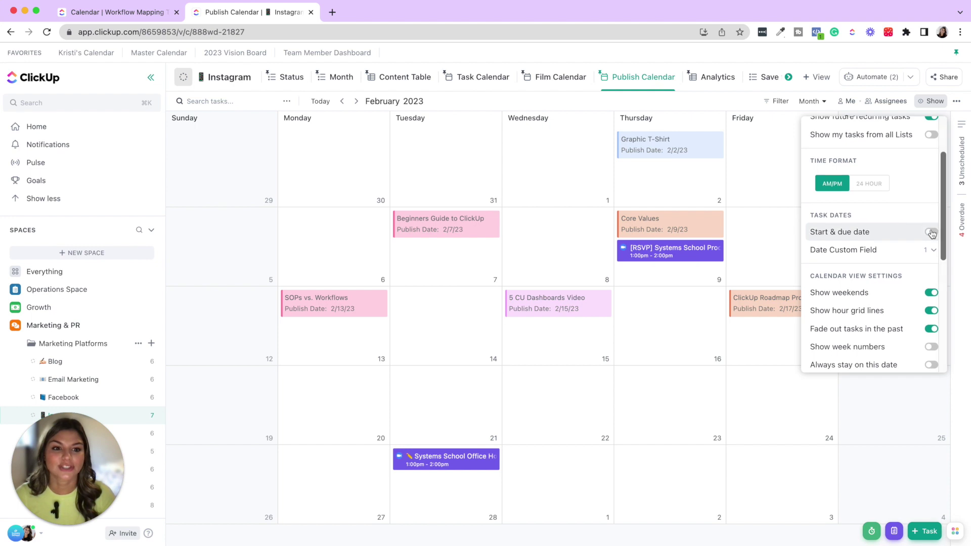
pyautogui.scroll(-1, 929, 254)
pyautogui.click(929, 261)
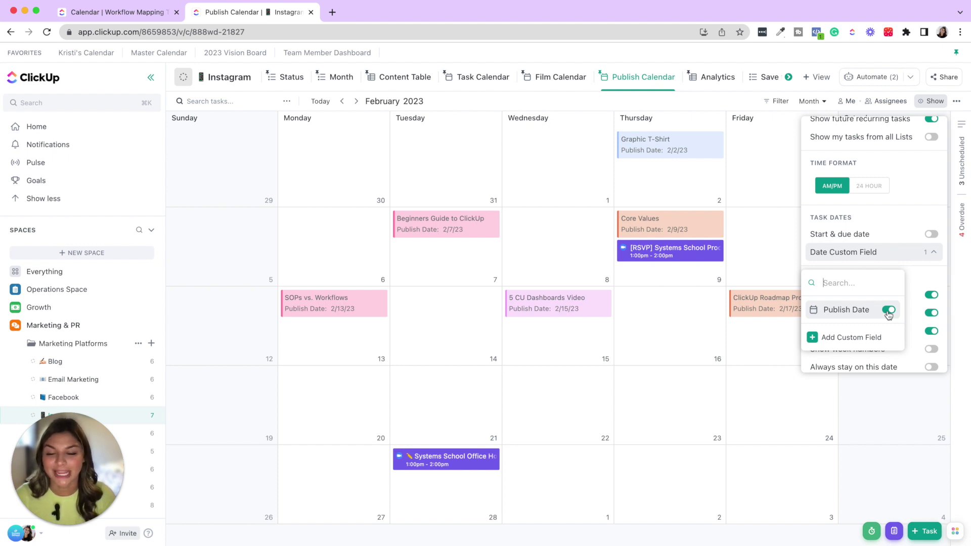
pyautogui.click(776, 160)
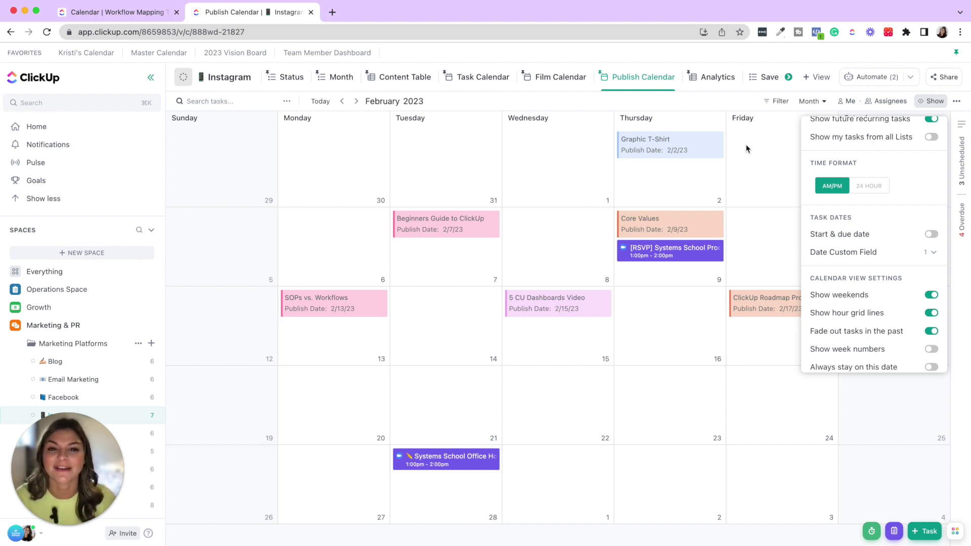
pyautogui.click(509, 56)
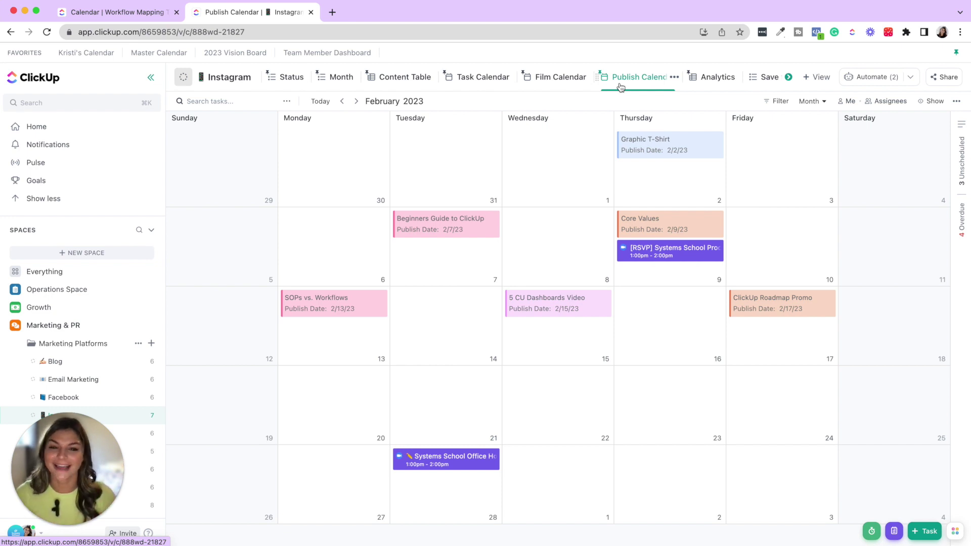
# - Open Everything and its personal calendar view, showing April 2023 tasks like Kick-Off Call
pyautogui.click(40, 273)
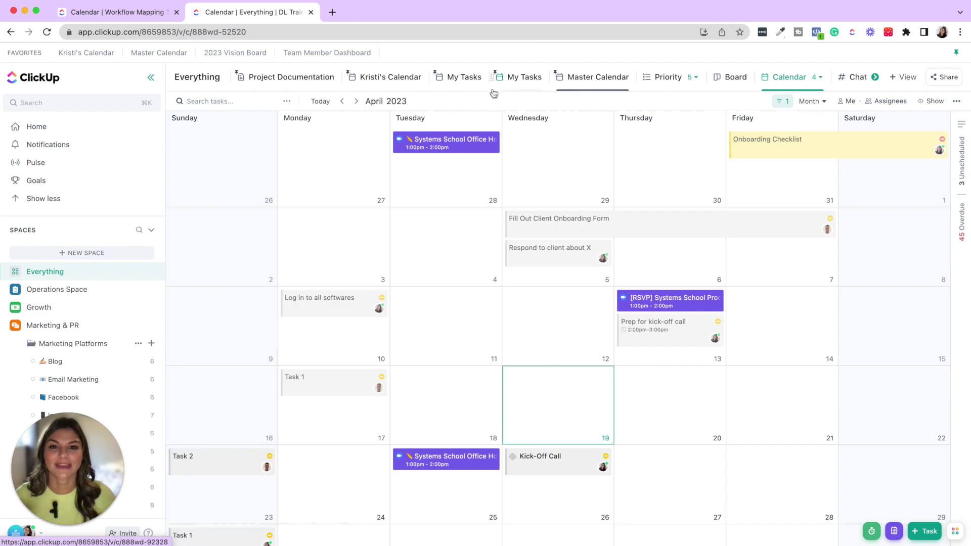
pyautogui.click(399, 78)
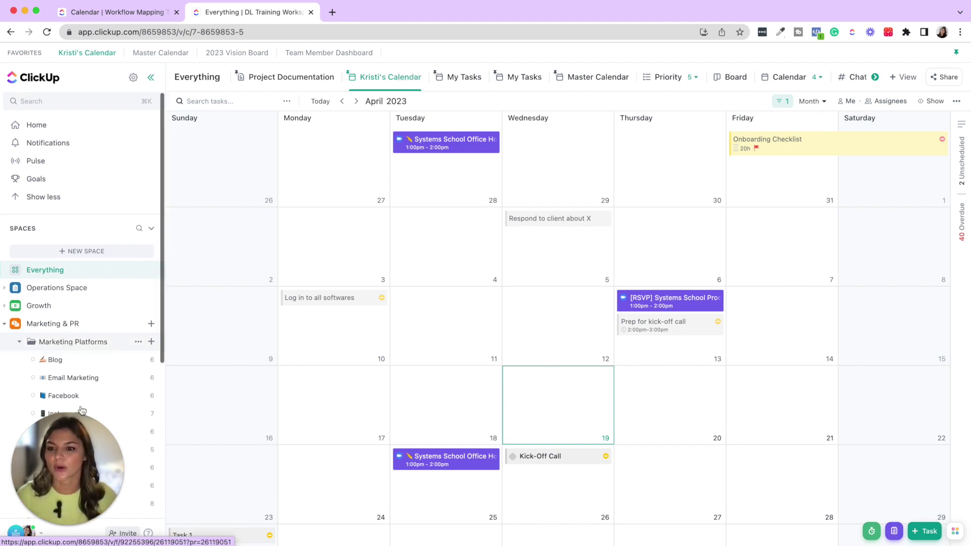
pyautogui.scroll(-5, 81, 389)
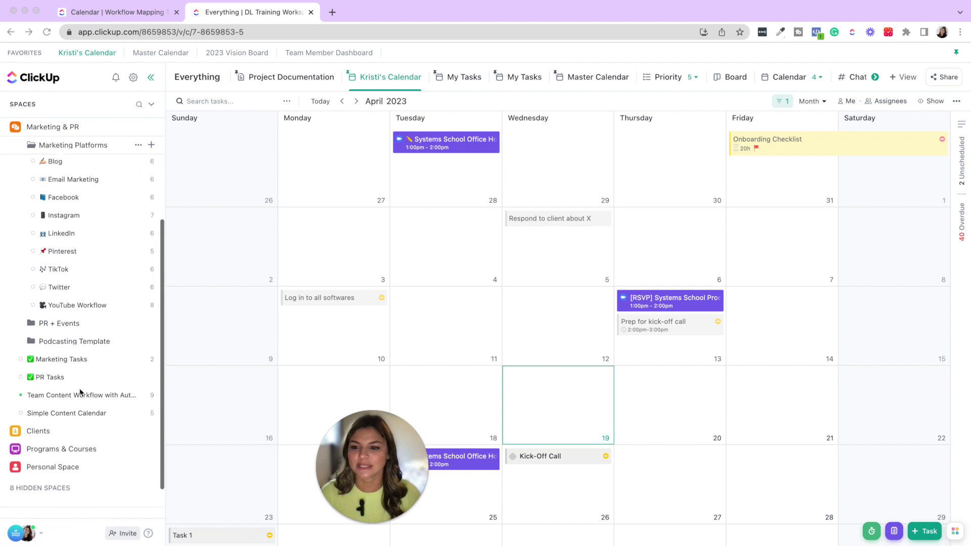
pyautogui.scroll(5, 86, 384)
pyautogui.scroll(1, 87, 389)
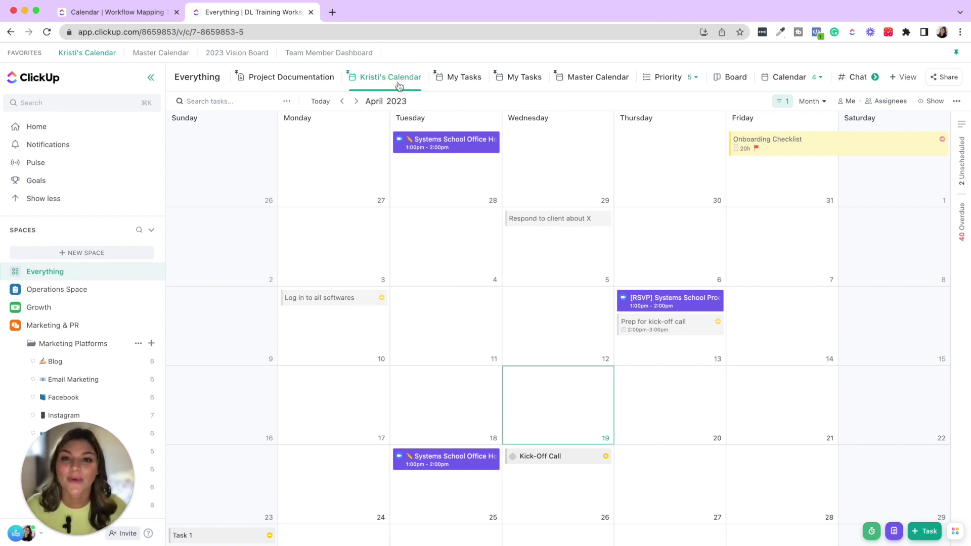
# - Create a new Calendar view under Everything, named after the user's own tasks
pyautogui.hscroll(3, 405, 77)
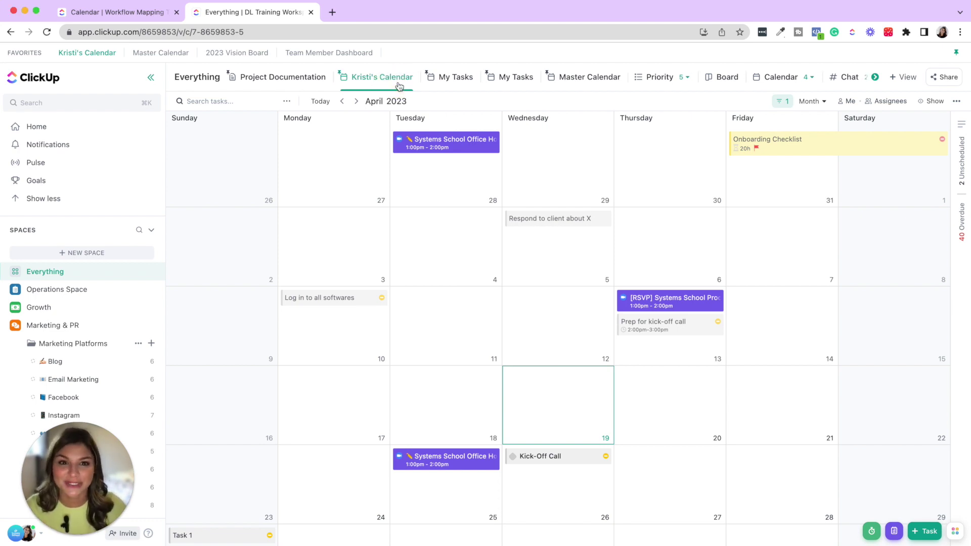
pyautogui.click(898, 77)
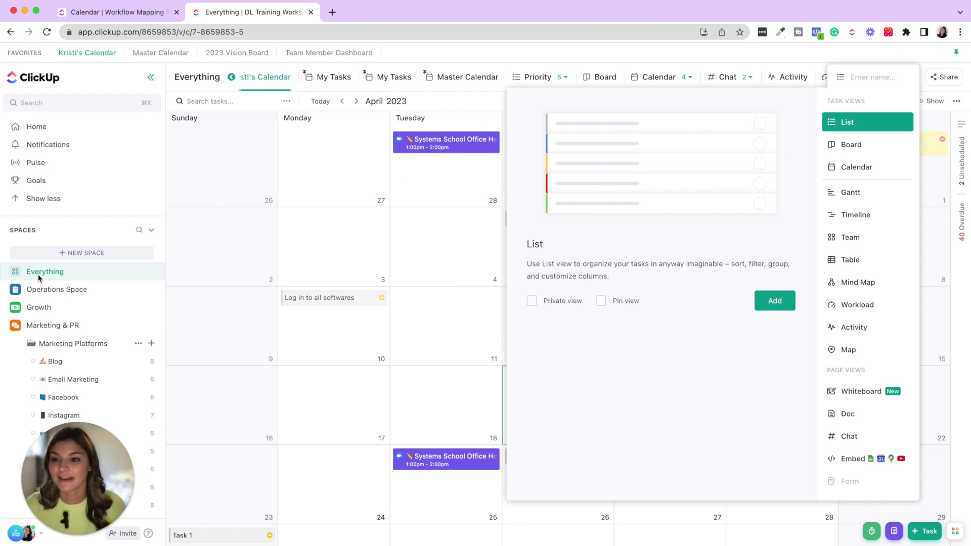
pyautogui.click(868, 168)
pyautogui.write("Kristi's Task")
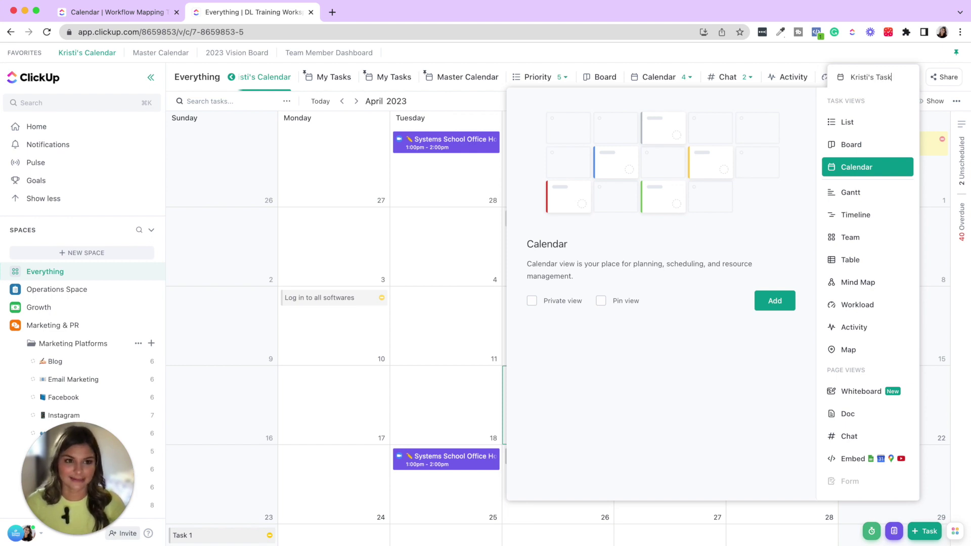
pyautogui.press('Return')
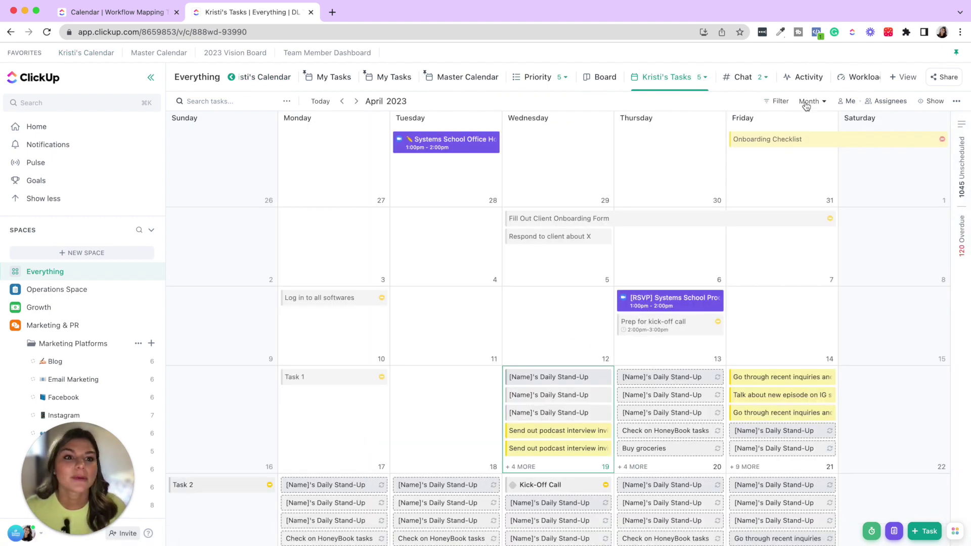
# - Filter the new calendar view to Assignee Is Me
pyautogui.click(780, 102)
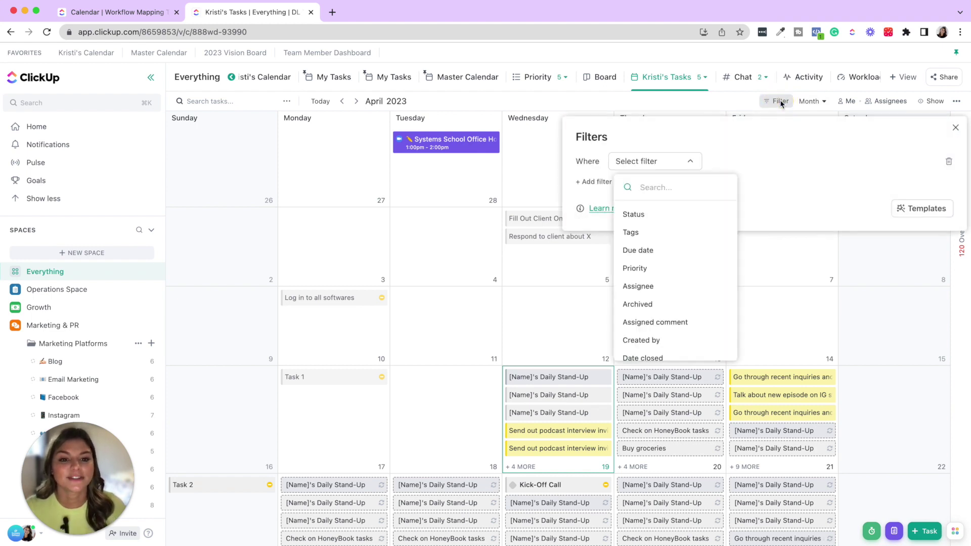
pyautogui.click(684, 286)
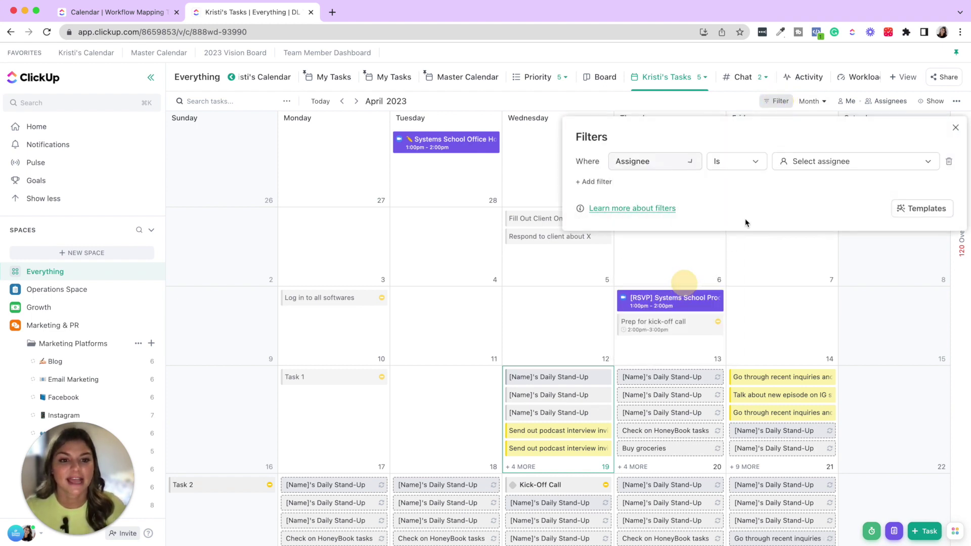
pyautogui.click(830, 162)
pyautogui.click(858, 267)
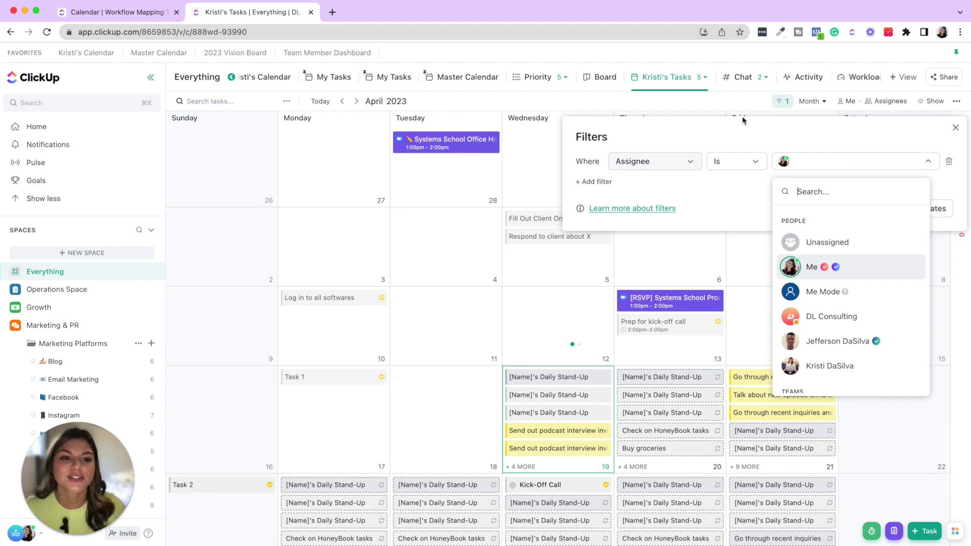
pyautogui.click(742, 118)
# - Pin the view as its own tab and save the filter changes
pyautogui.click(705, 78)
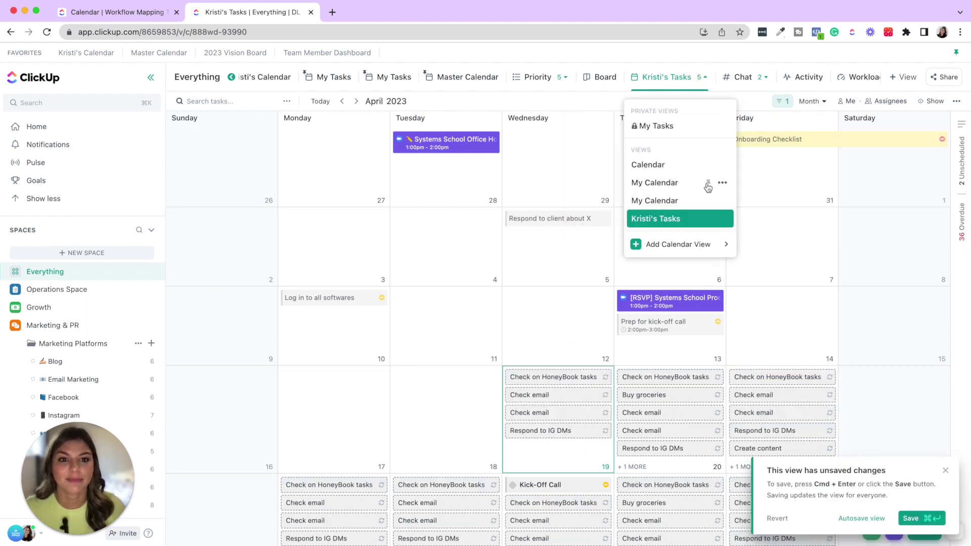
pyautogui.click(708, 219)
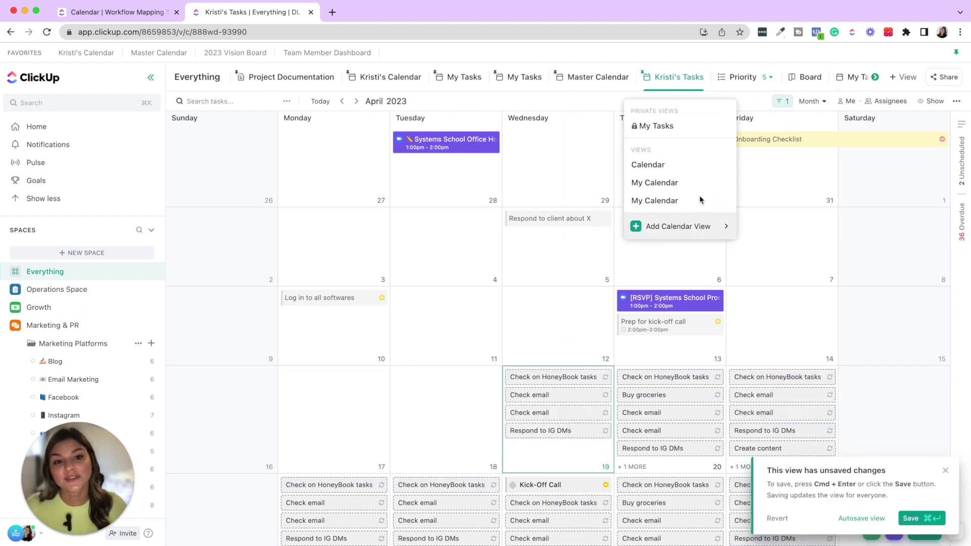
pyautogui.click(600, 53)
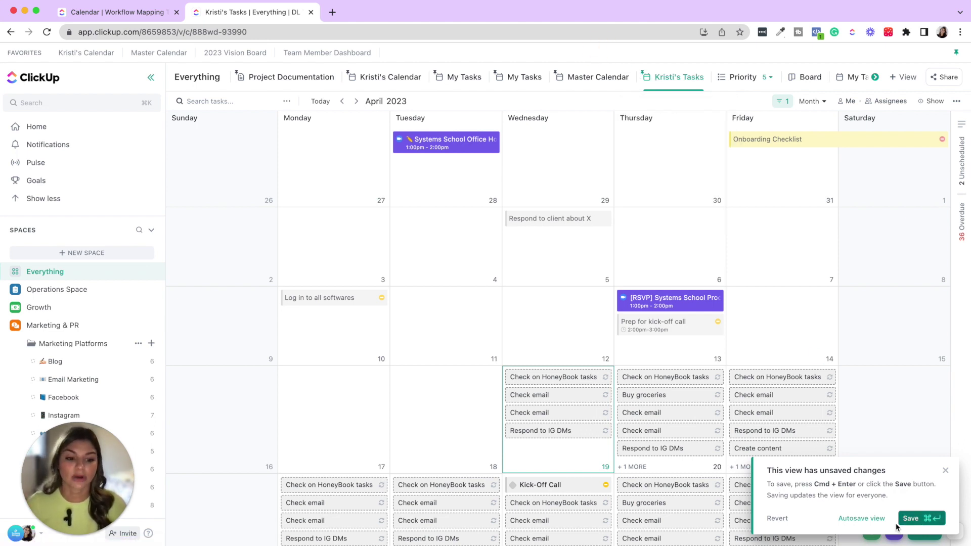
pyautogui.click(911, 518)
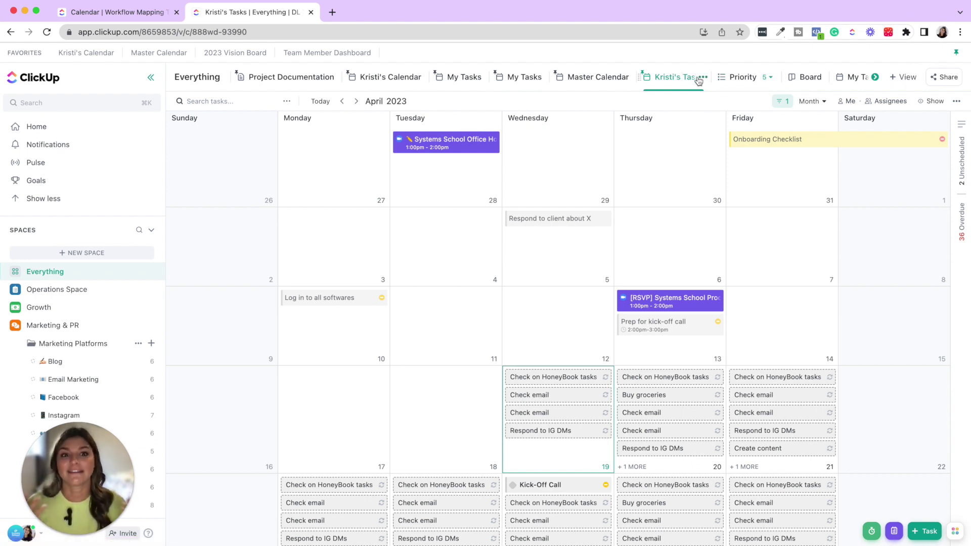
# - Make the personal-tasks calendar view private via Sharing & Permissions and enable Autosave view
pyautogui.click(706, 78)
pyautogui.click(753, 246)
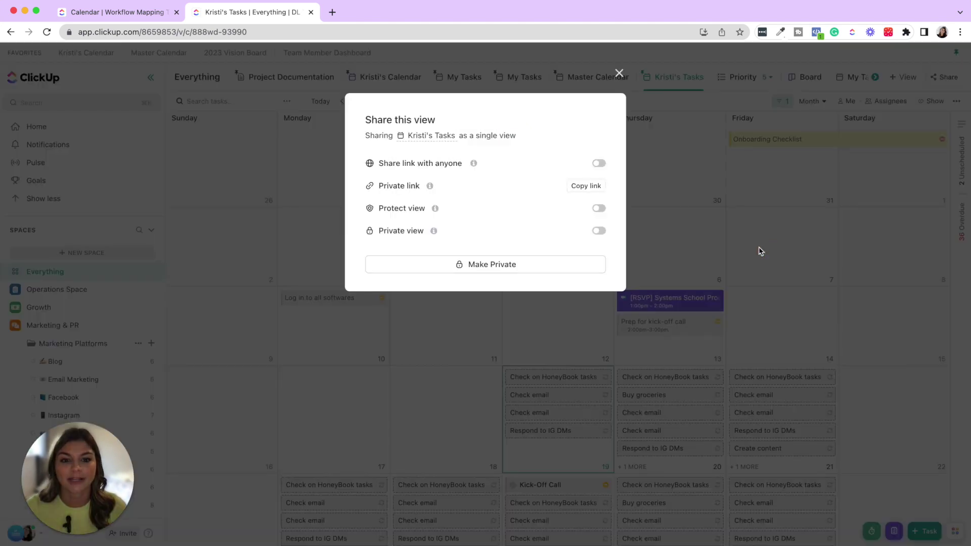
pyautogui.click(548, 267)
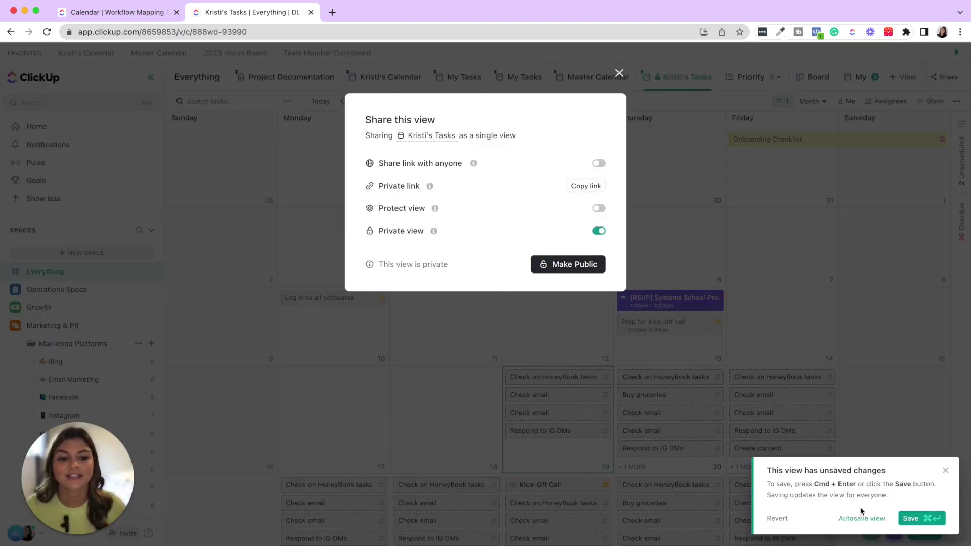
pyautogui.click(619, 73)
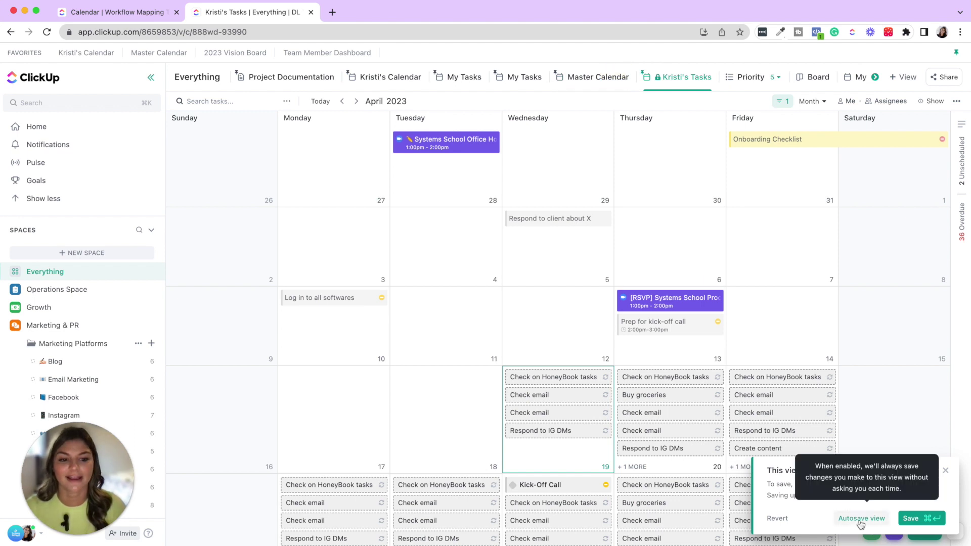
pyautogui.click(860, 518)
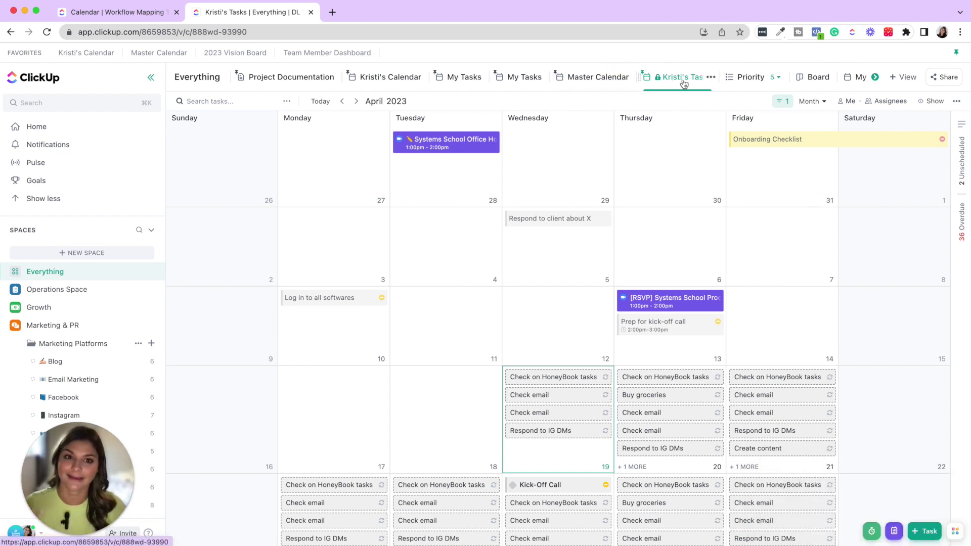
# - Turn off Show future recurring tasks and turn on Show subtasks in the private calendar
pyautogui.click(781, 102)
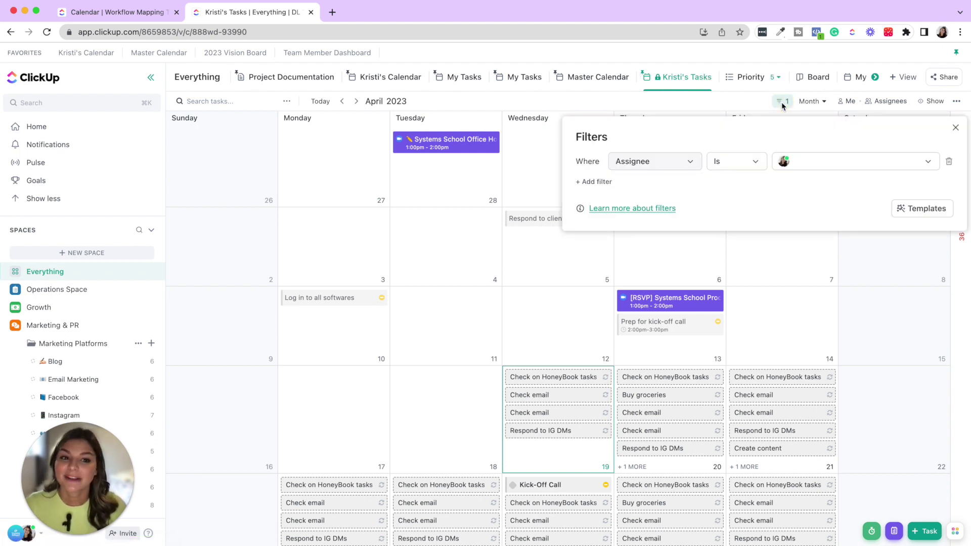
pyautogui.click(935, 103)
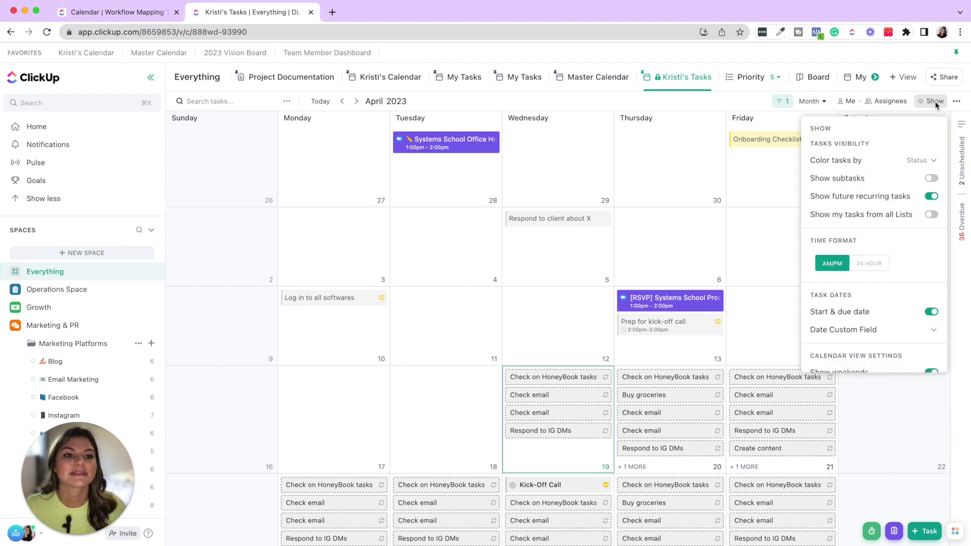
pyautogui.scroll(-2, 869, 187)
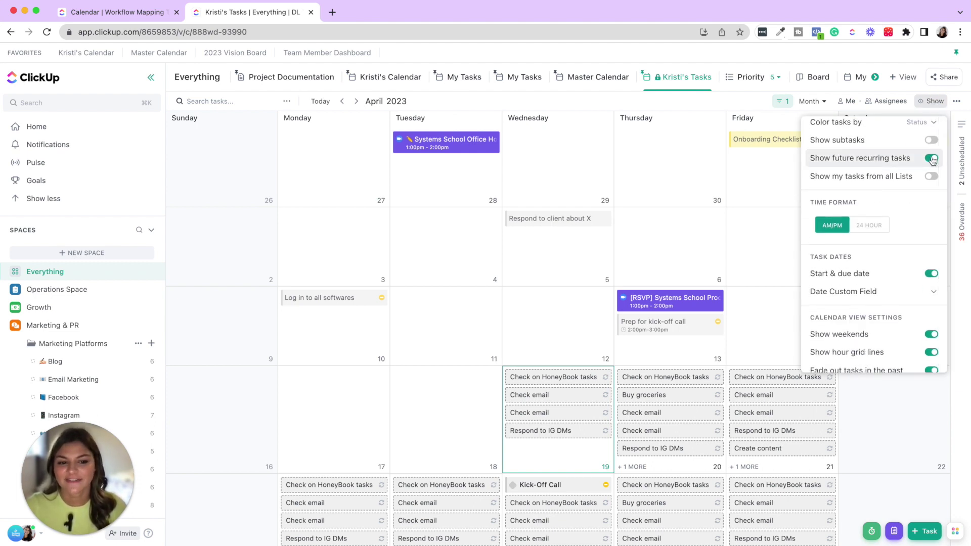
pyautogui.click(931, 158)
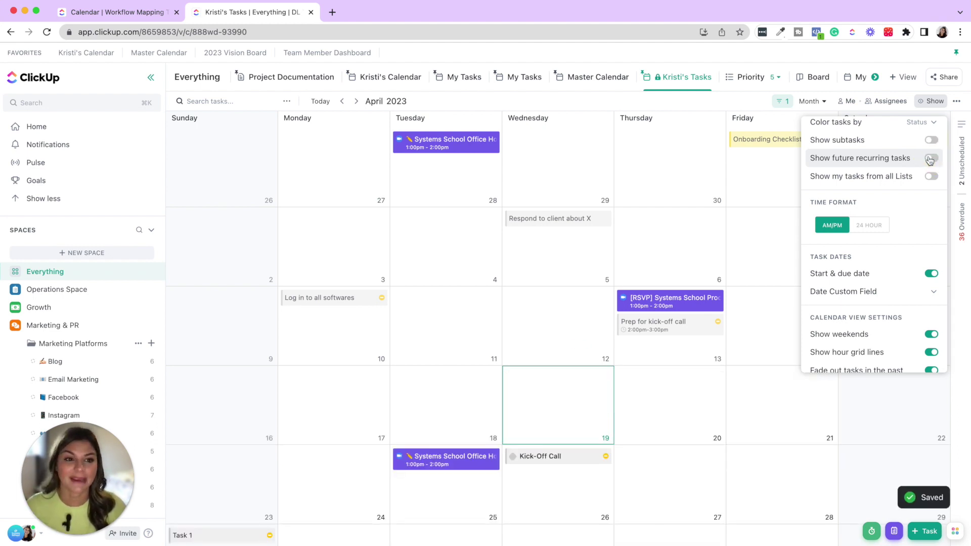
pyautogui.click(930, 141)
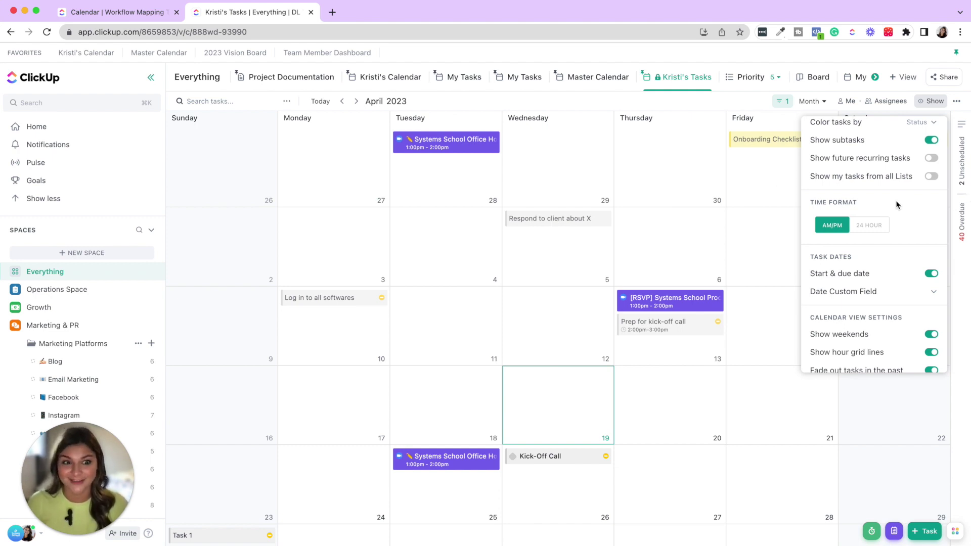
pyautogui.scroll(-3, 907, 191)
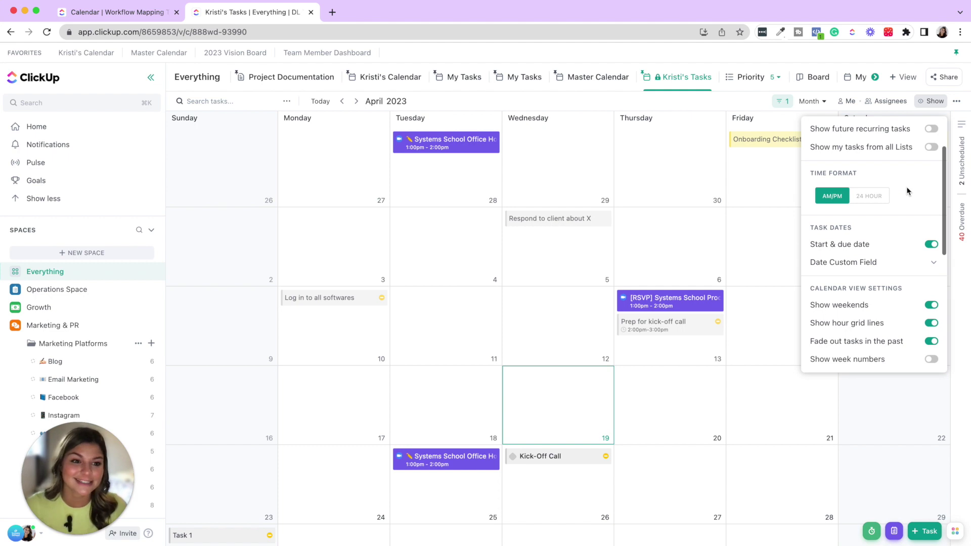
pyautogui.scroll(-5, 909, 190)
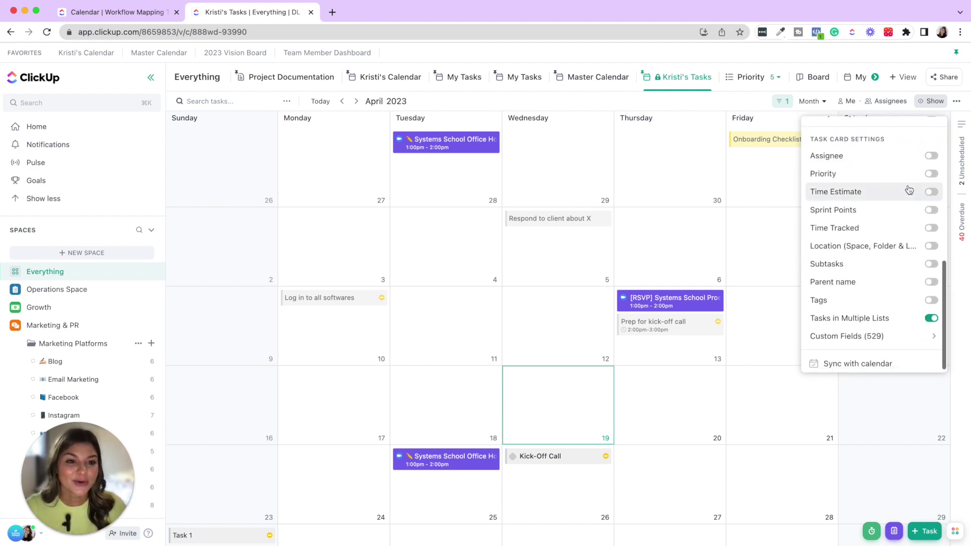
pyautogui.click(930, 174)
pyautogui.click(931, 301)
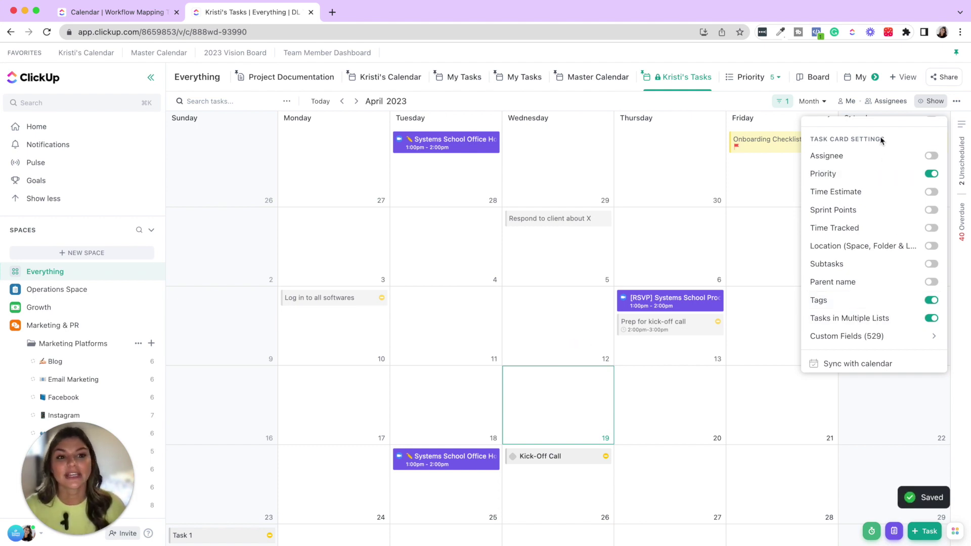
pyautogui.click(933, 246)
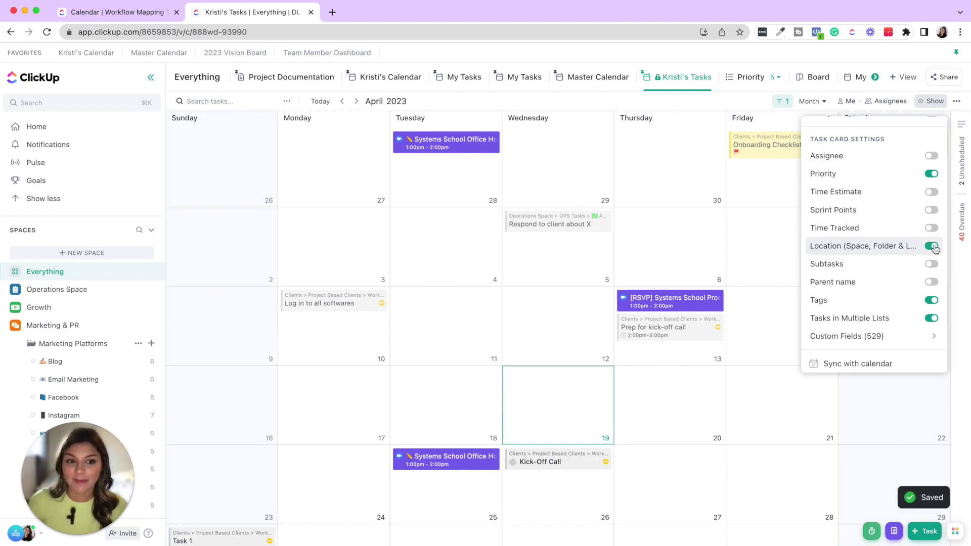
pyautogui.click(933, 247)
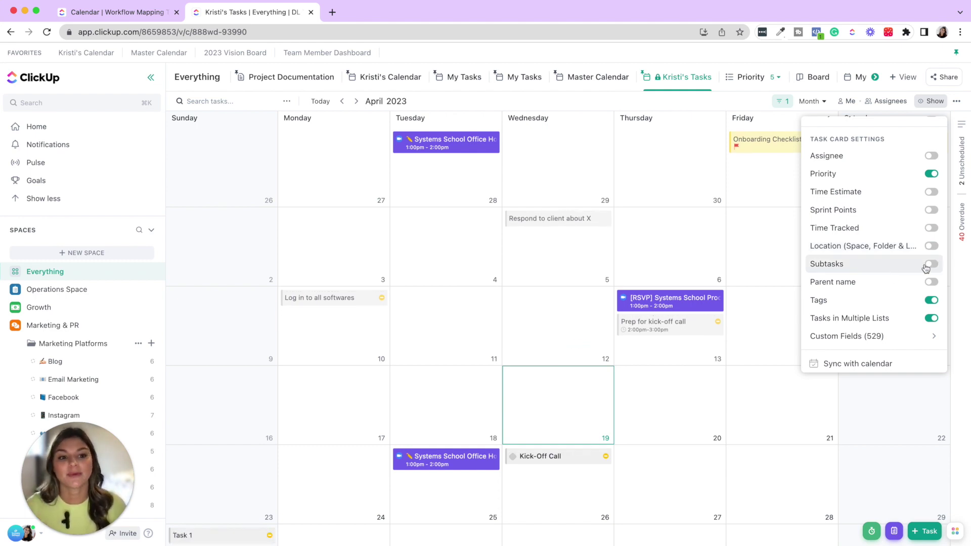
pyautogui.click(930, 265)
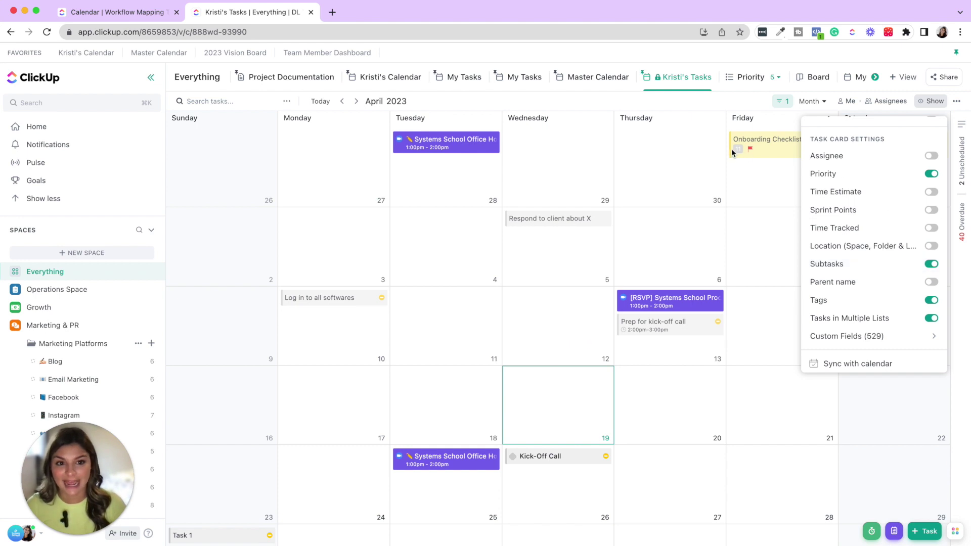
pyautogui.click(930, 263)
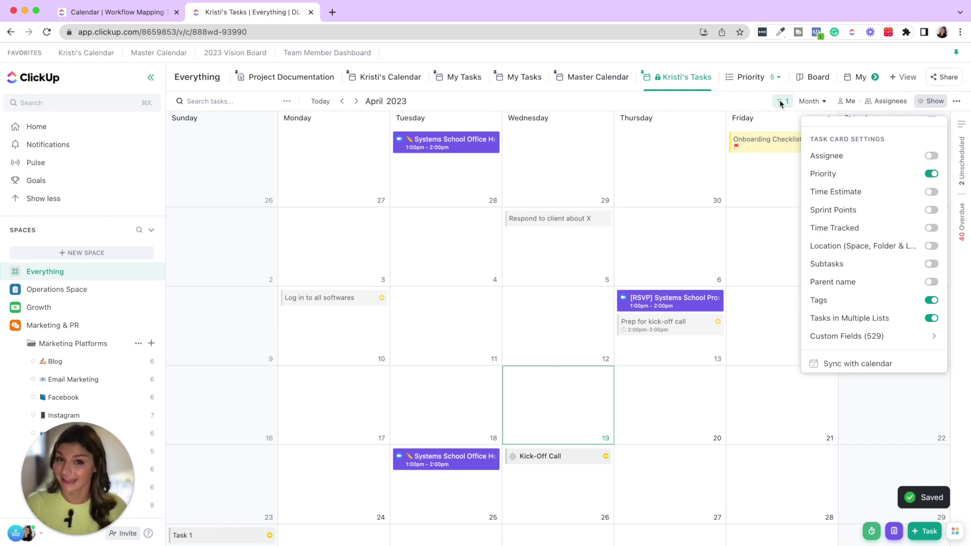
pyautogui.scroll(2, 915, 217)
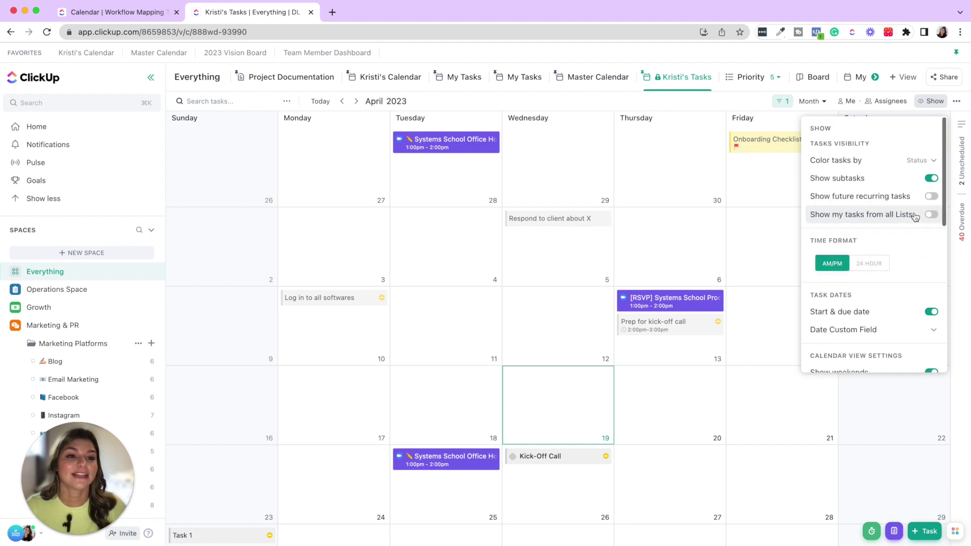
pyautogui.scroll(-5, 904, 190)
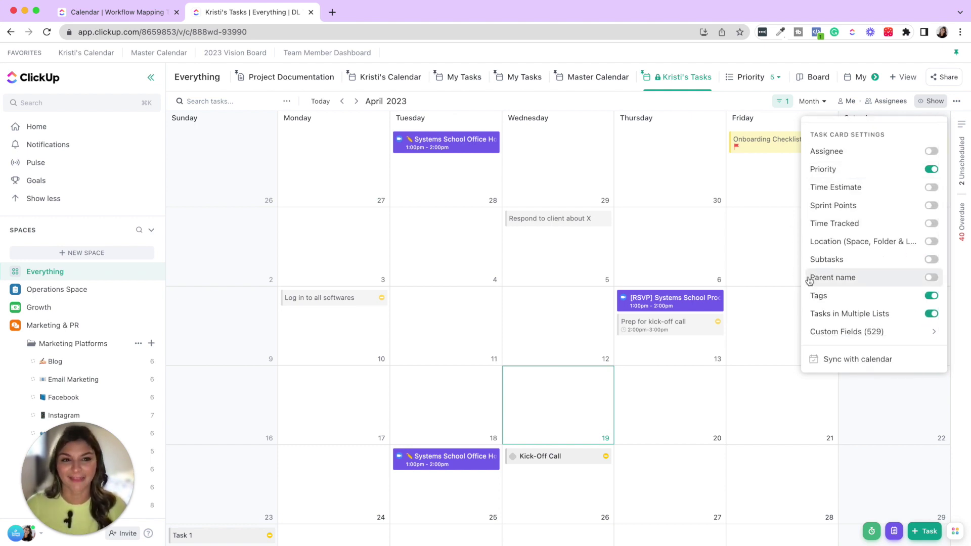
pyautogui.click(634, 109)
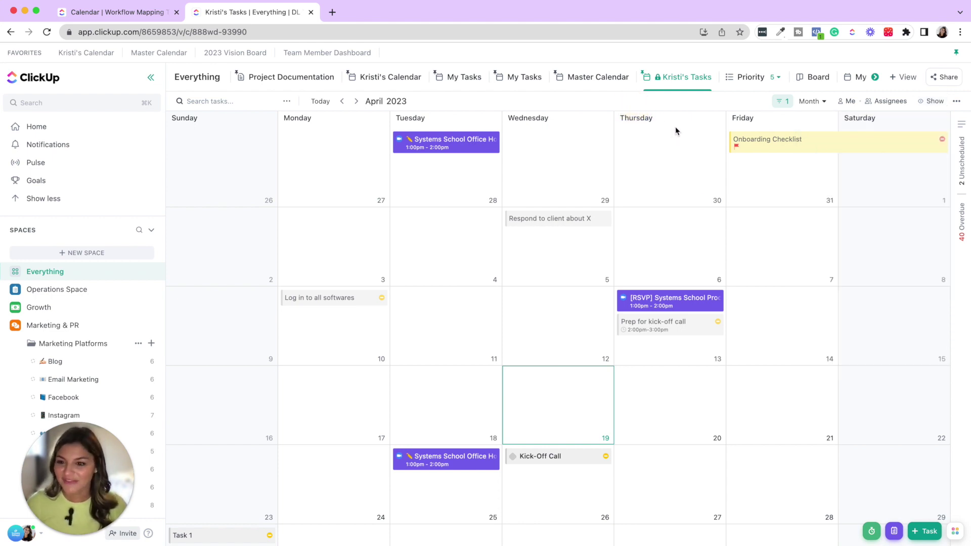
# - Move 'Log in to all softwares' to Tuesday April 11 and save the view as a favorite
pyautogui.moveTo(374, 298); pyautogui.dragTo(453, 310)
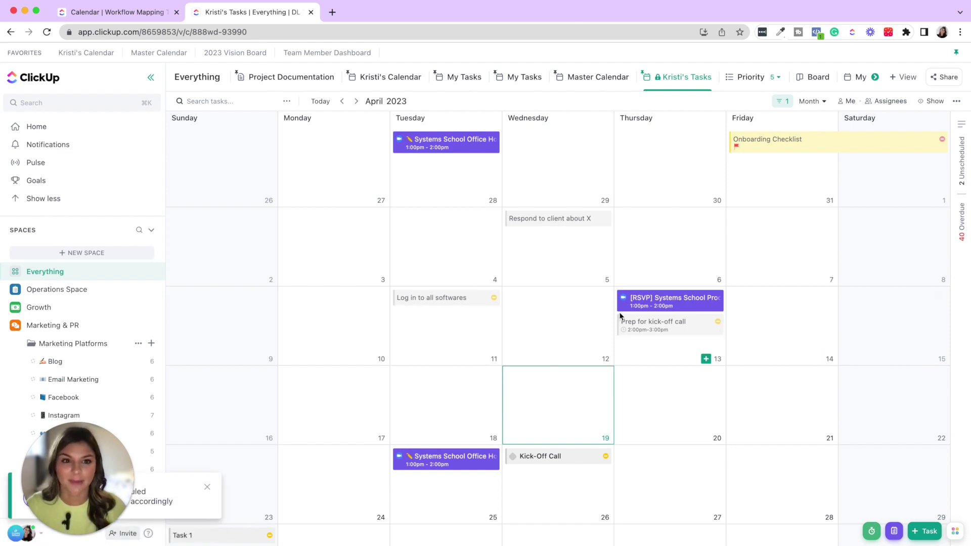
pyautogui.click(710, 78)
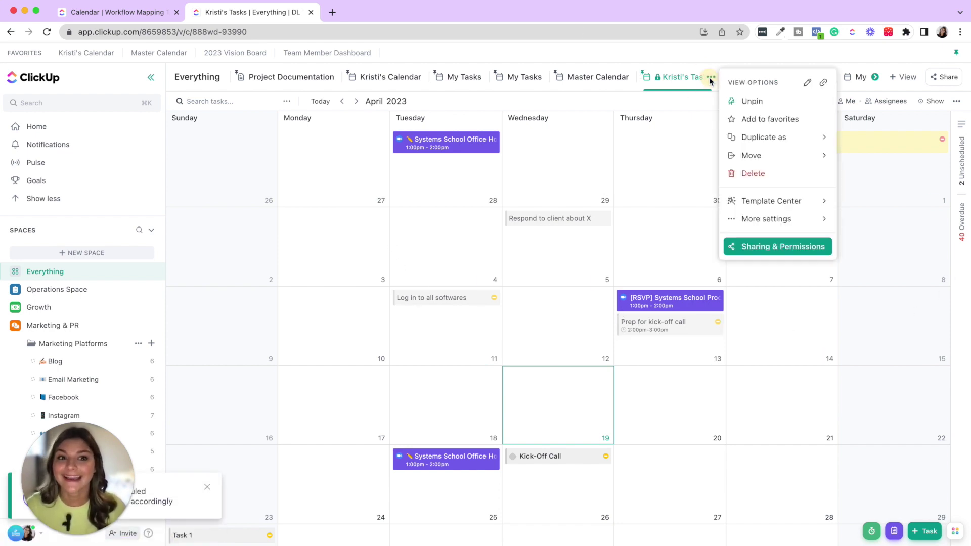
pyautogui.click(767, 120)
pyautogui.click(355, 193)
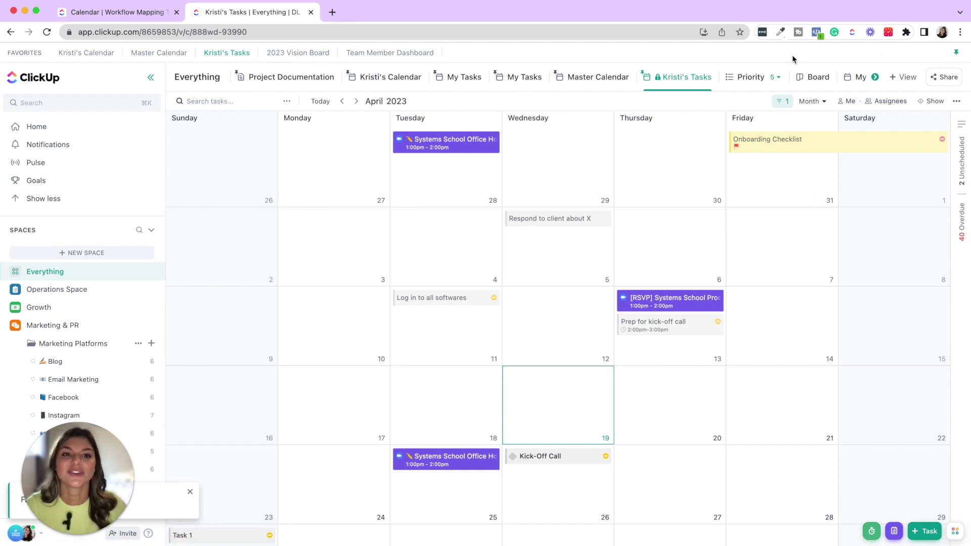
# - Move the favorites into the sidebar, expand them, then return them to the pinned bar
pyautogui.click(956, 54)
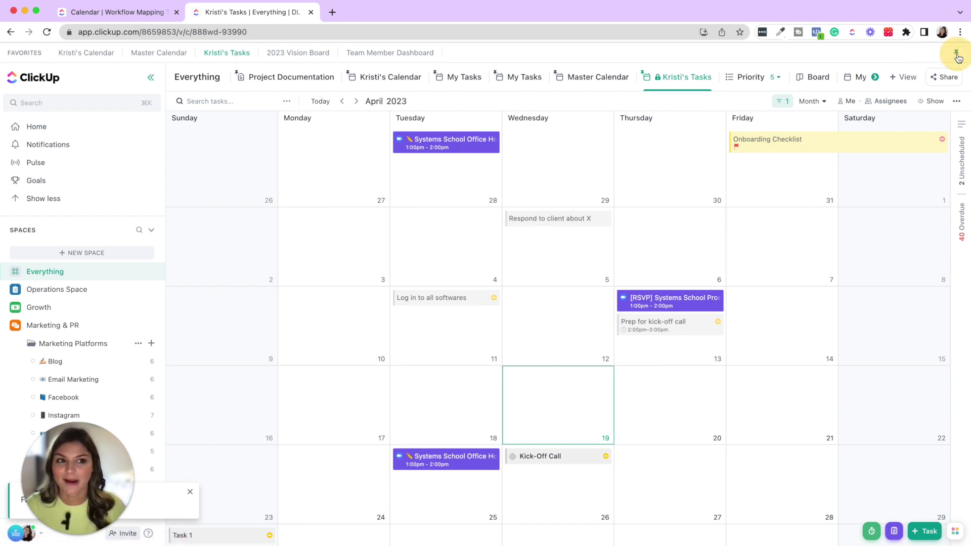
pyautogui.click(78, 219)
pyautogui.click(138, 210)
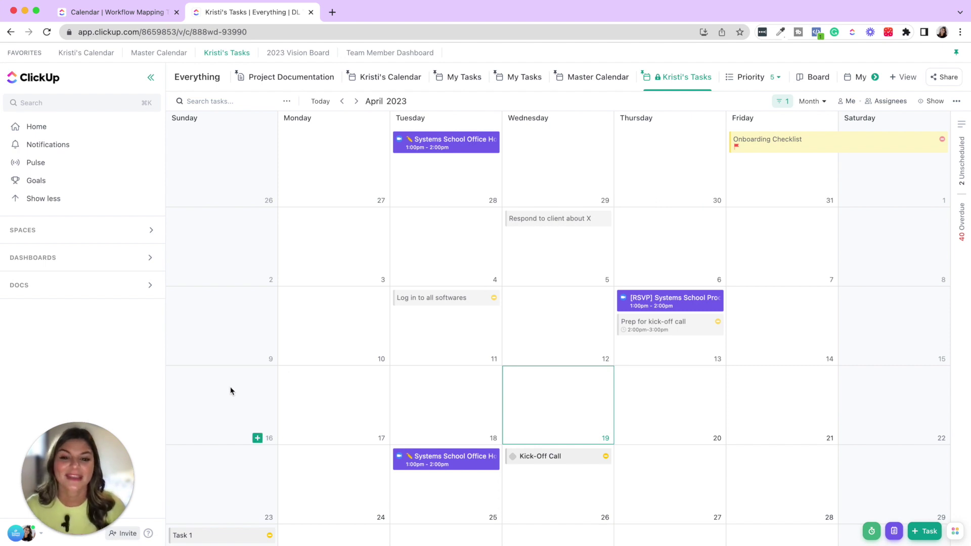
# - Move 'Log in to all softwares' to Wednesday April 19 and switch the calendar to Week view
pyautogui.moveTo(442, 297); pyautogui.dragTo(576, 397)
pyautogui.scroll(-2, 556, 392)
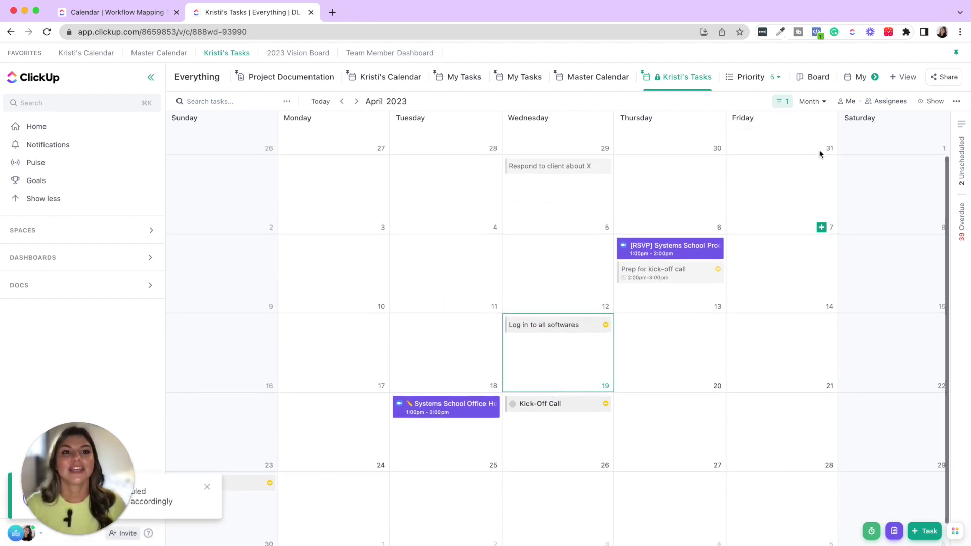
pyautogui.click(811, 101)
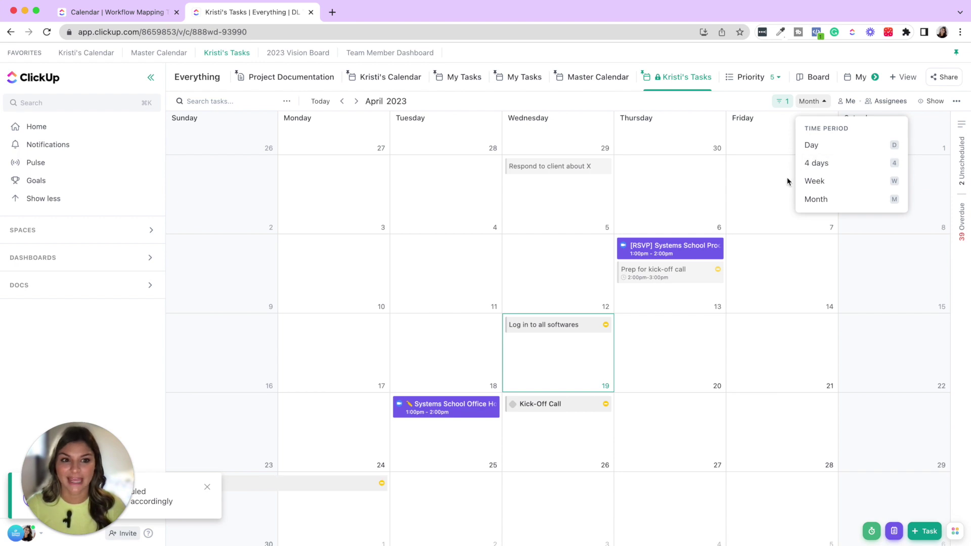
pyautogui.click(825, 185)
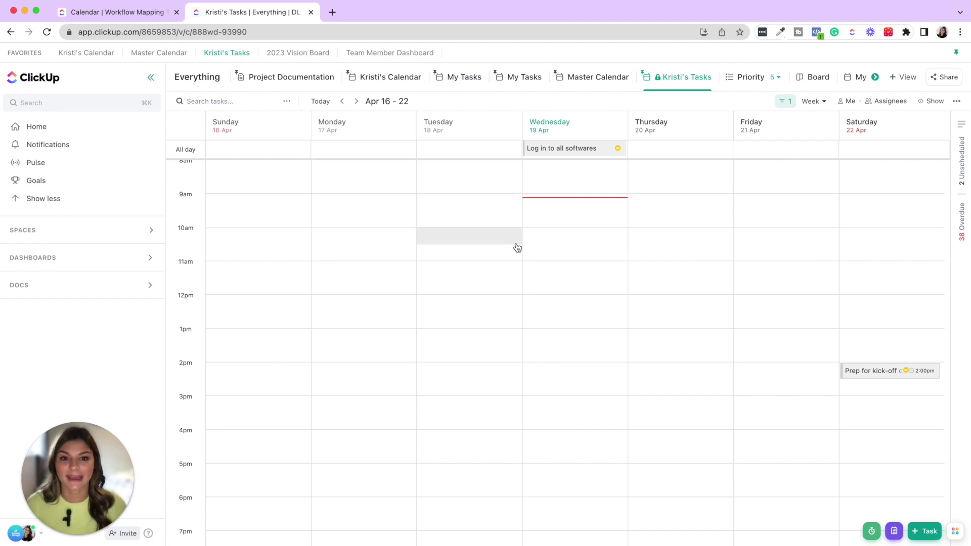
# - Try the task at 10am, then 12:30–2:30pm, before returning it to the All day row
pyautogui.moveTo(575, 149); pyautogui.dragTo(574, 238)
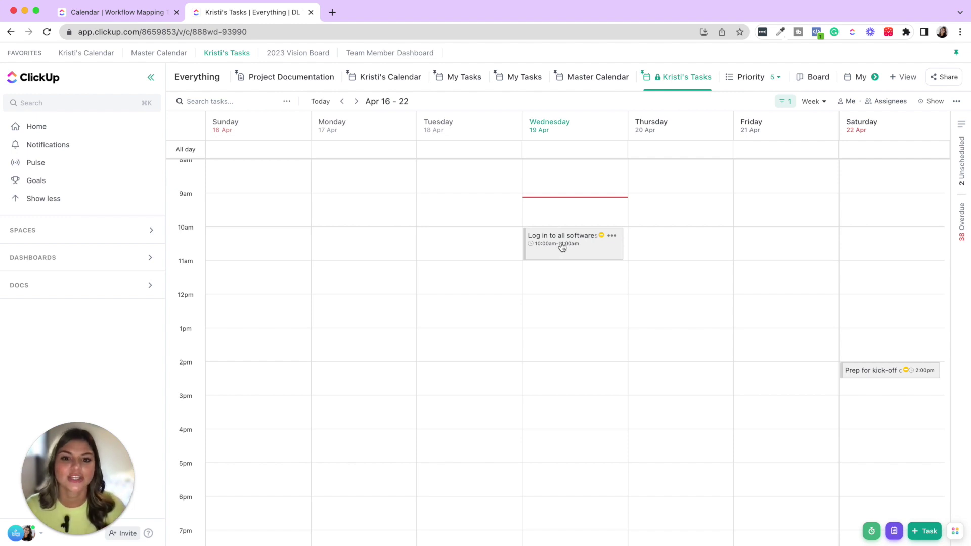
pyautogui.moveTo(562, 251); pyautogui.dragTo(565, 323)
pyautogui.moveTo(562, 368); pyautogui.dragTo(566, 402)
pyautogui.scroll(-3, 540, 291)
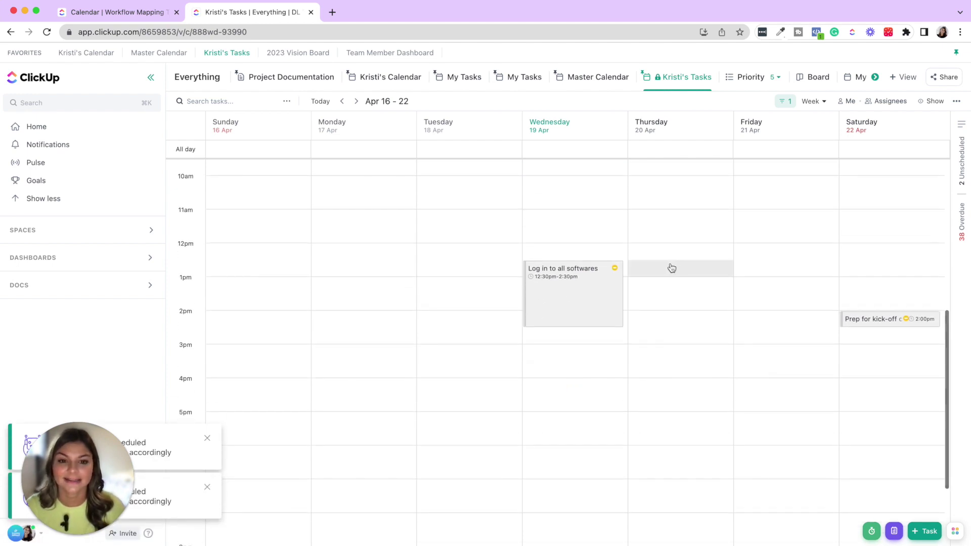
pyautogui.click(558, 120)
pyautogui.moveTo(558, 120); pyautogui.dragTo(561, 151)
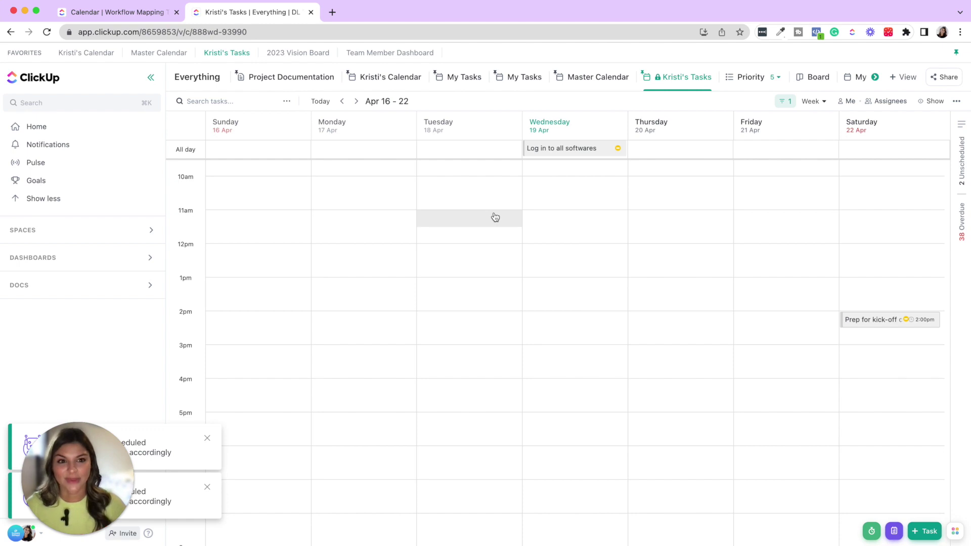
# - Switch to a Day view of Wednesday Apr 19, then press M to return to the month view
pyautogui.click(811, 101)
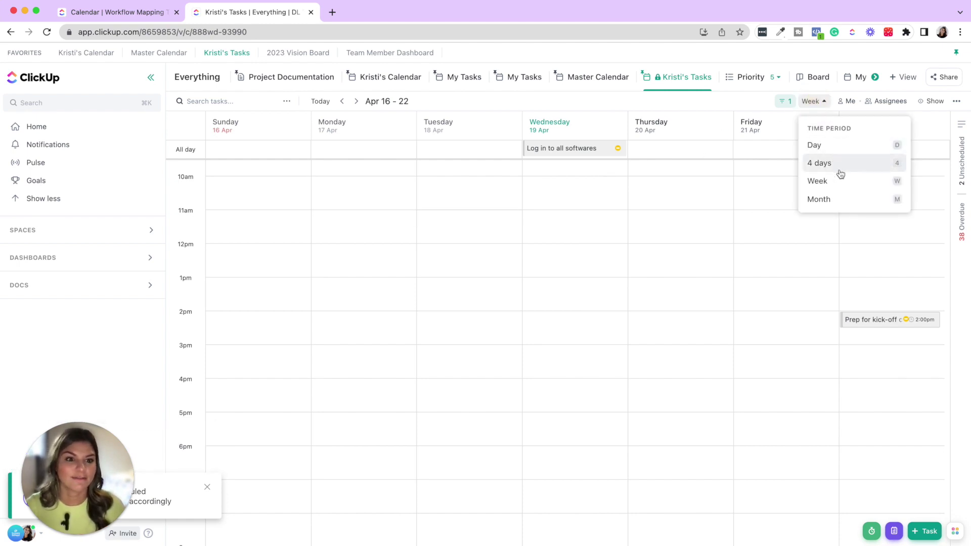
pyautogui.click(831, 145)
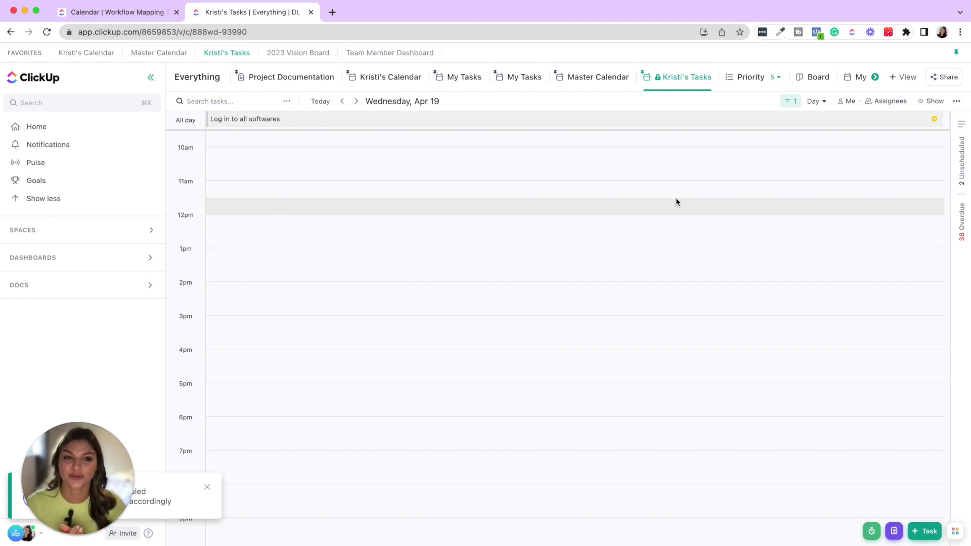
pyautogui.press('m')
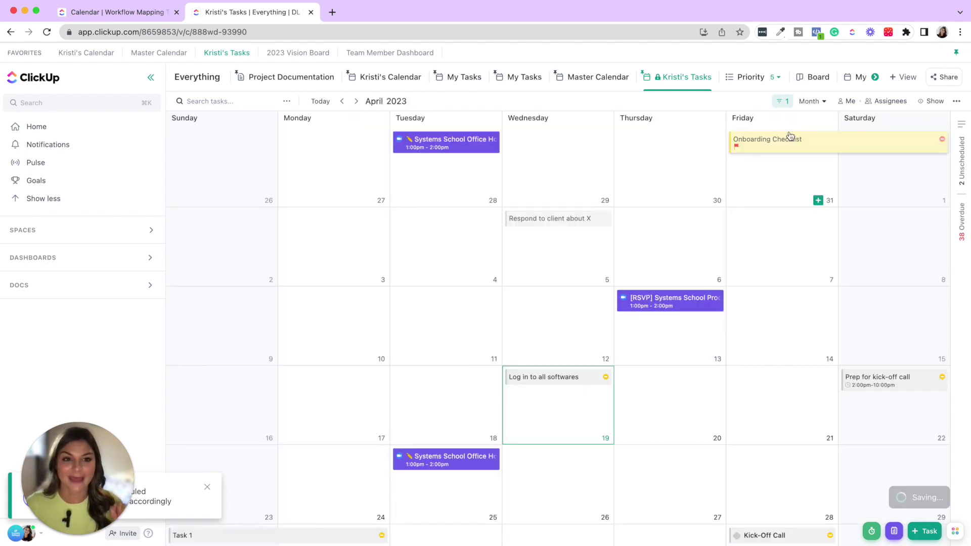
pyautogui.click(821, 101)
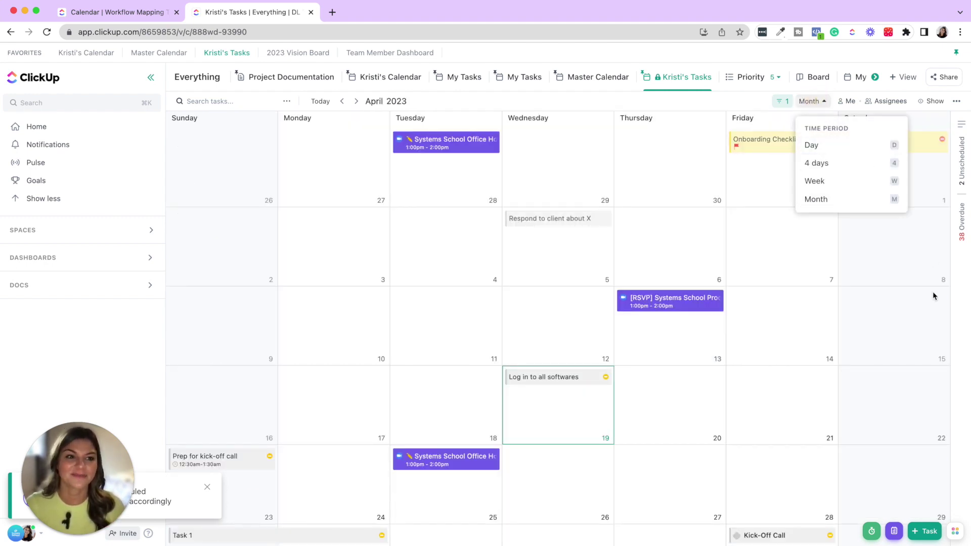
pyautogui.click(963, 130)
# - From the tasks and calendars panel, start adding another Google account's calendar
pyautogui.click(962, 125)
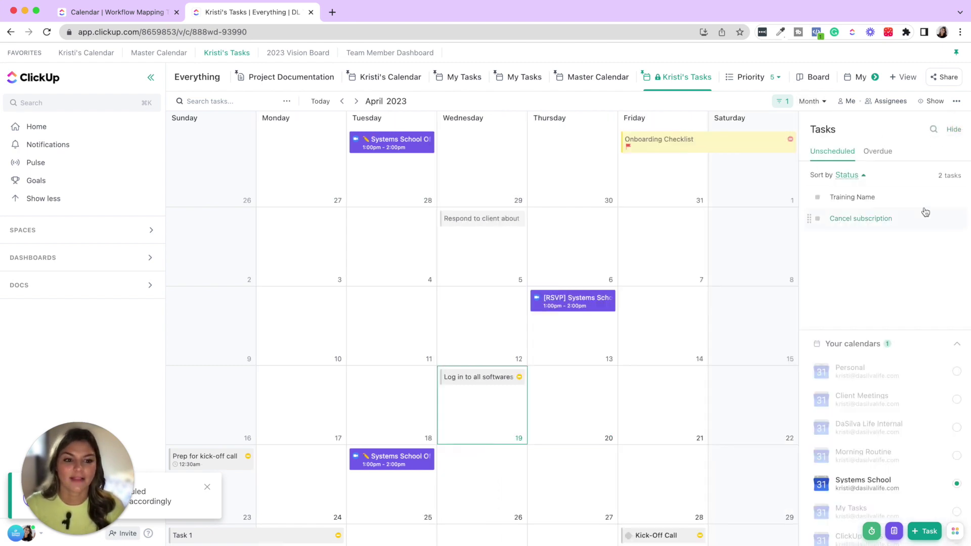
pyautogui.scroll(-3, 960, 430)
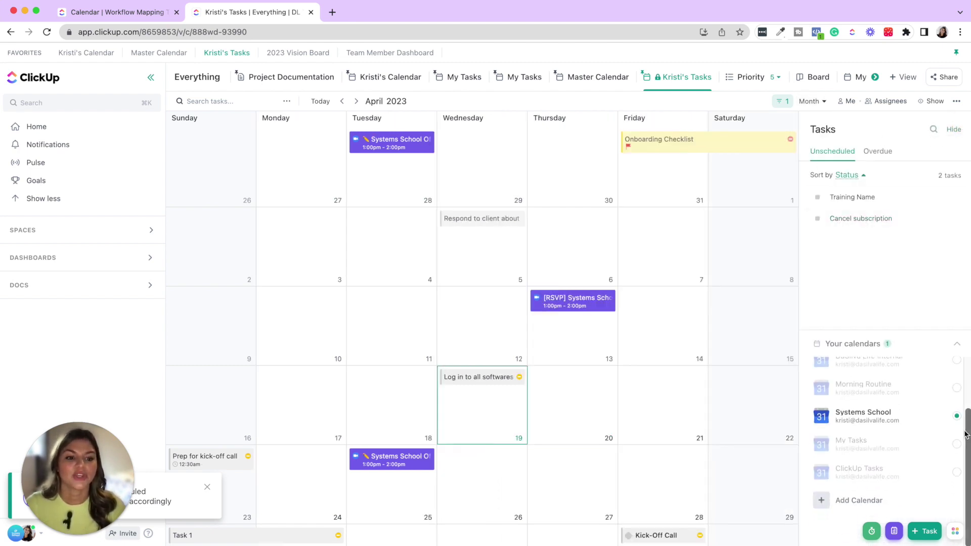
pyautogui.click(859, 500)
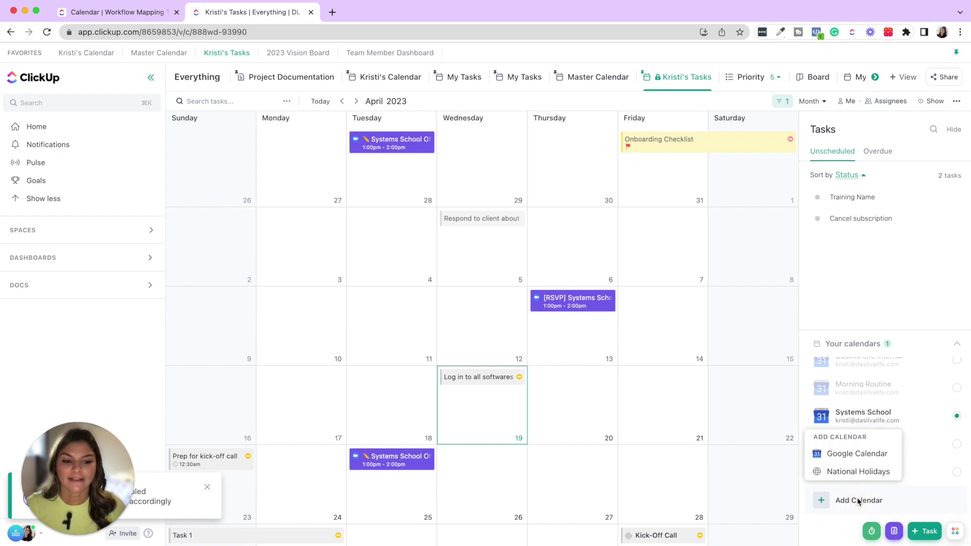
pyautogui.click(850, 453)
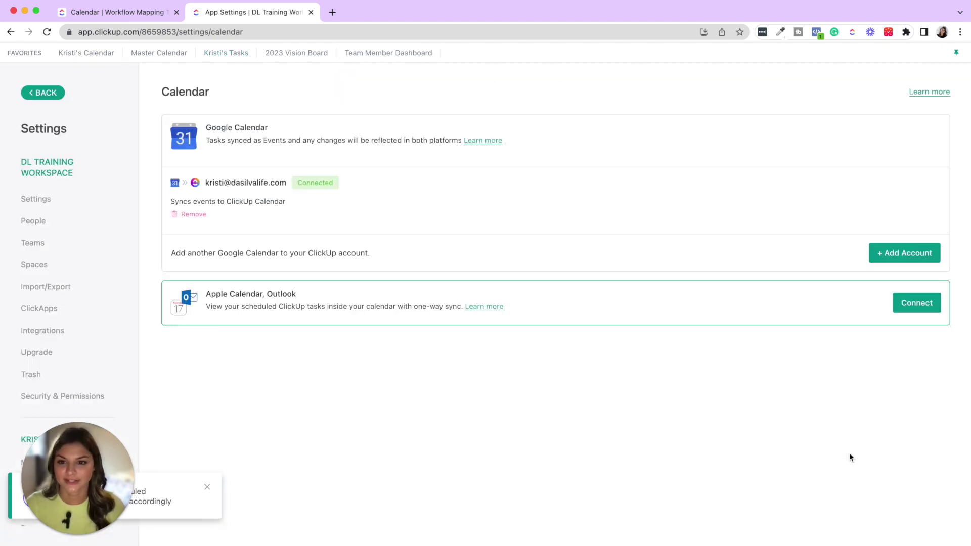
pyautogui.click(893, 253)
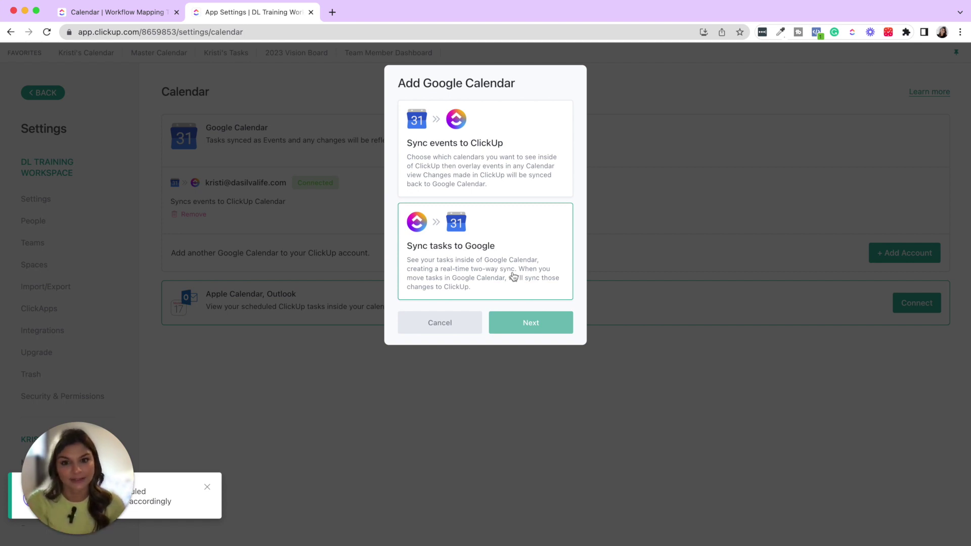
# - Choose syncing Google events into ClickUp, view the account list, then cancel without adding one
pyautogui.click(516, 127)
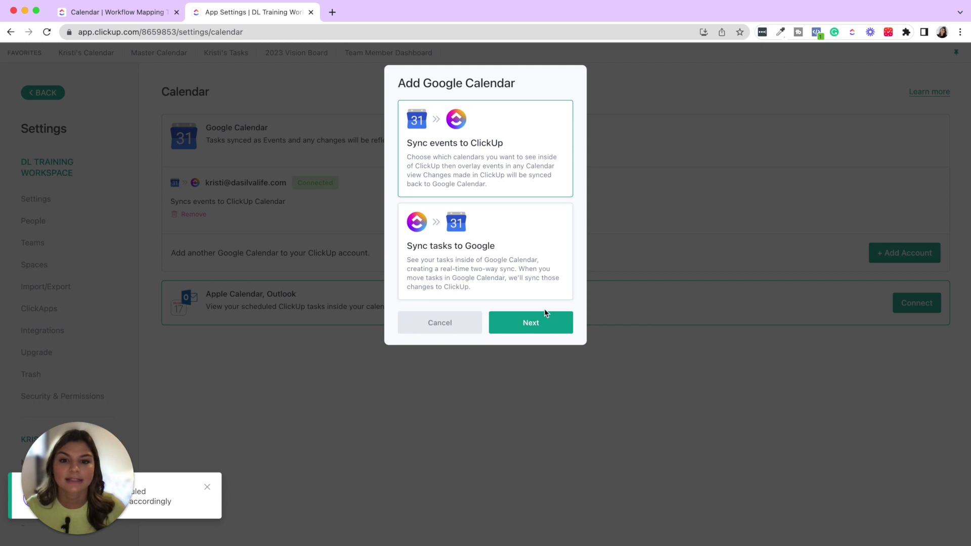
pyautogui.click(546, 327)
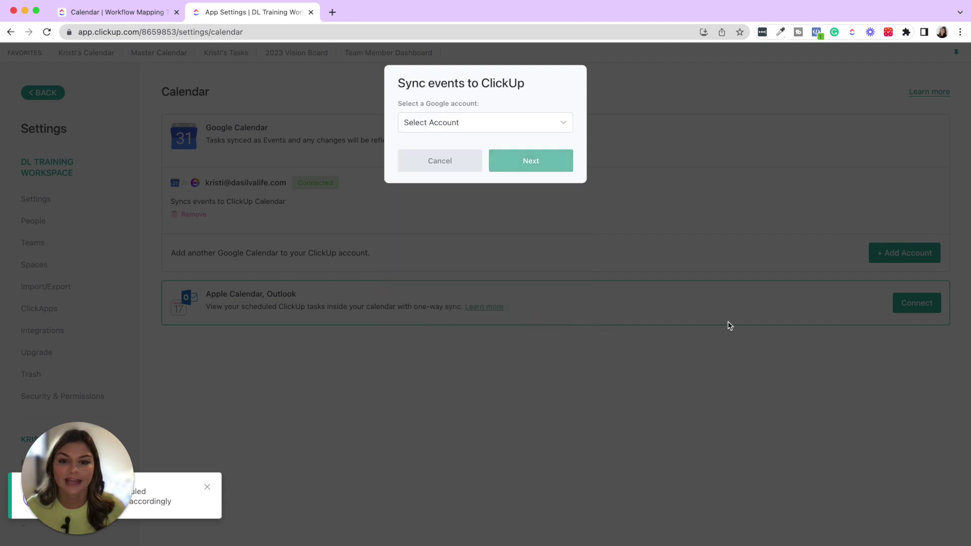
pyautogui.click(484, 124)
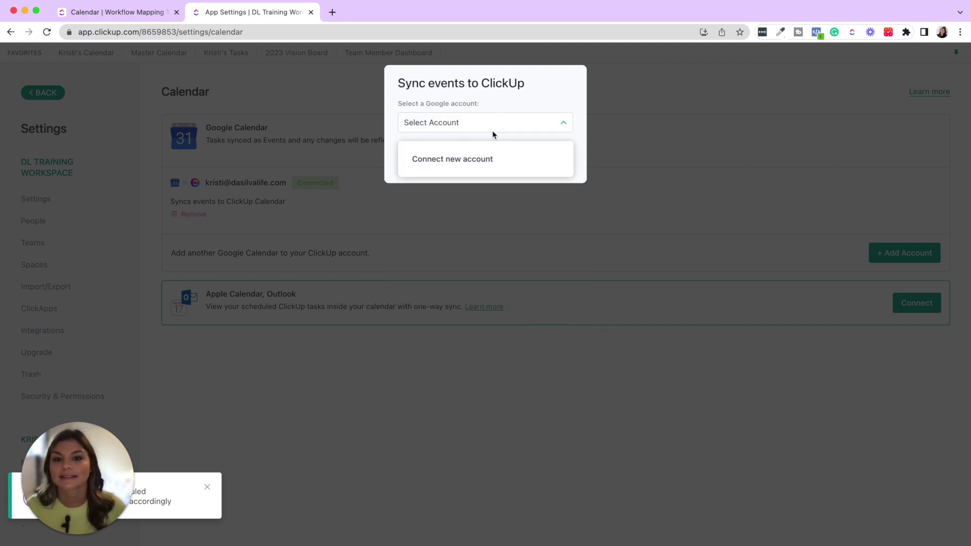
pyautogui.click(511, 94)
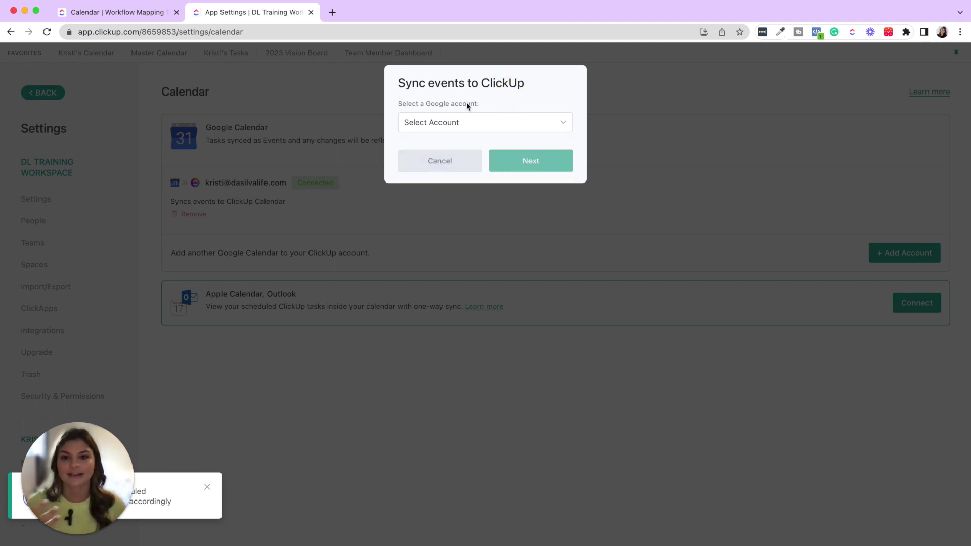
pyautogui.click(450, 159)
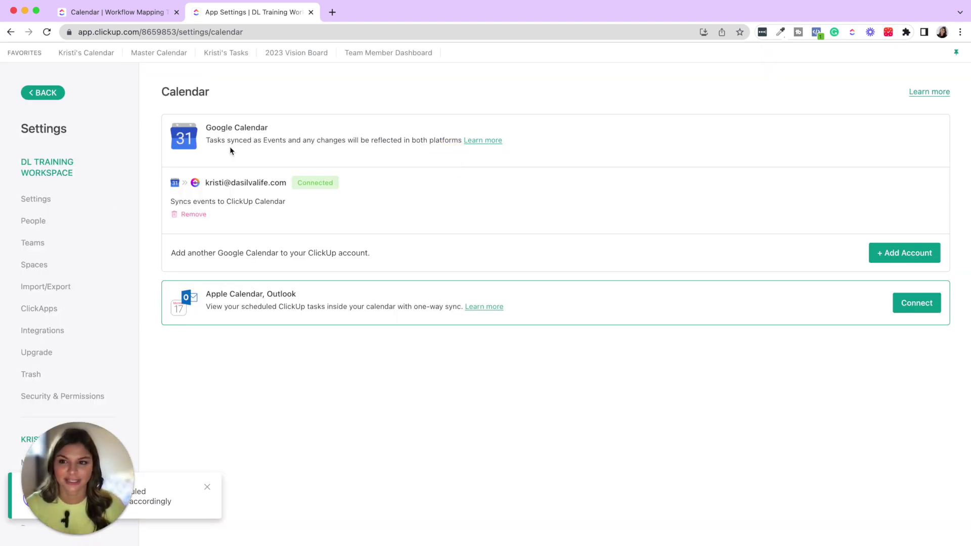
# - Open the private tasks calendar view and toggle the Systems School calendar off and back on
pyautogui.click(239, 51)
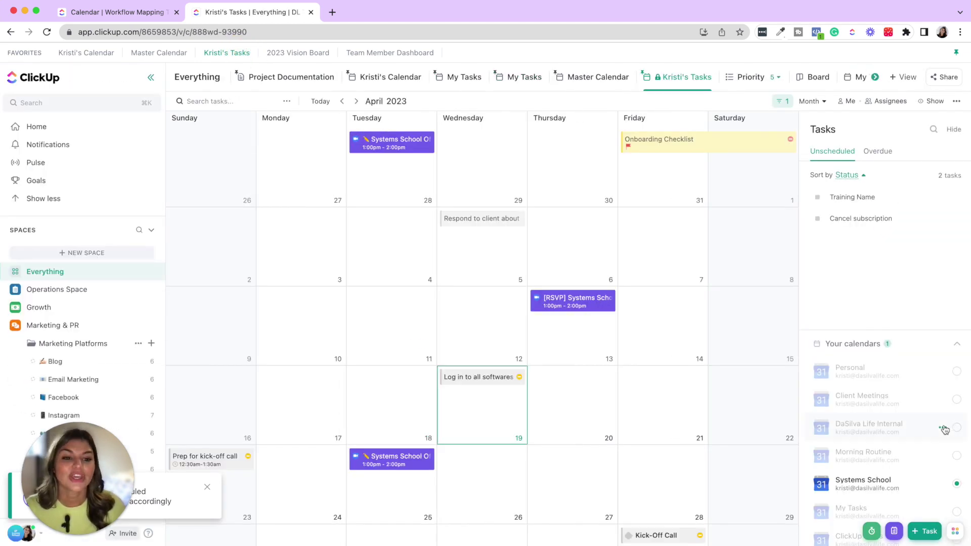
pyautogui.scroll(-2, 943, 428)
pyautogui.scroll(2, 890, 374)
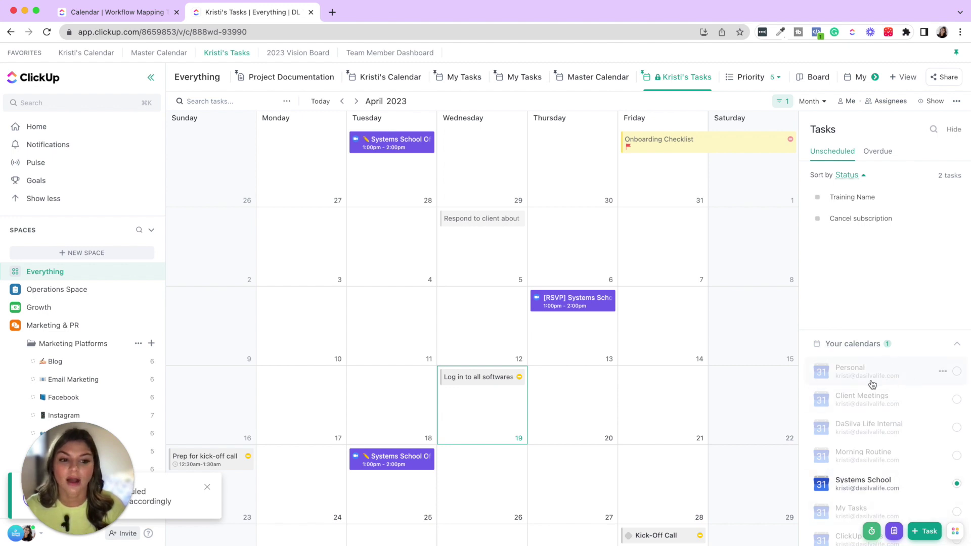
pyautogui.scroll(-2, 872, 384)
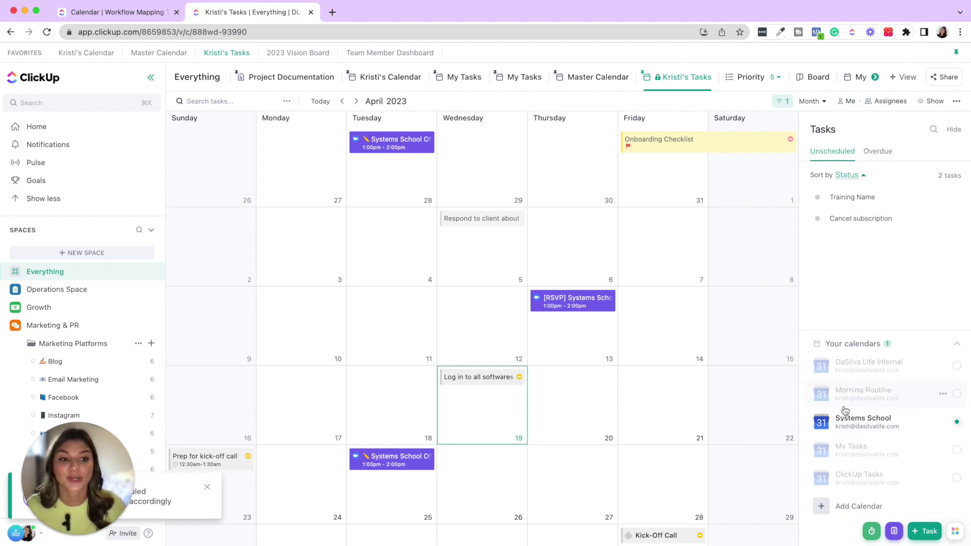
pyautogui.scroll(2, 844, 410)
pyautogui.scroll(-2, 859, 425)
pyautogui.click(890, 435)
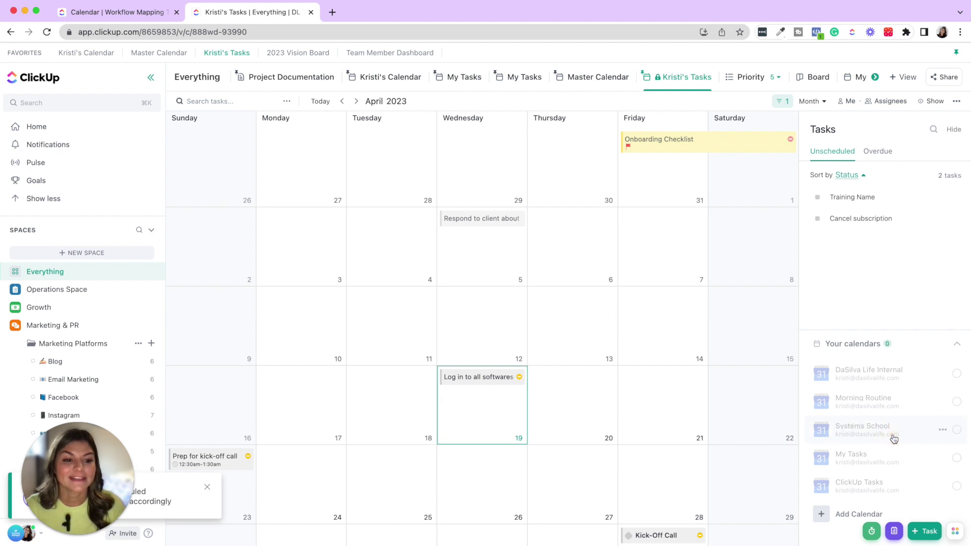
pyautogui.click(866, 434)
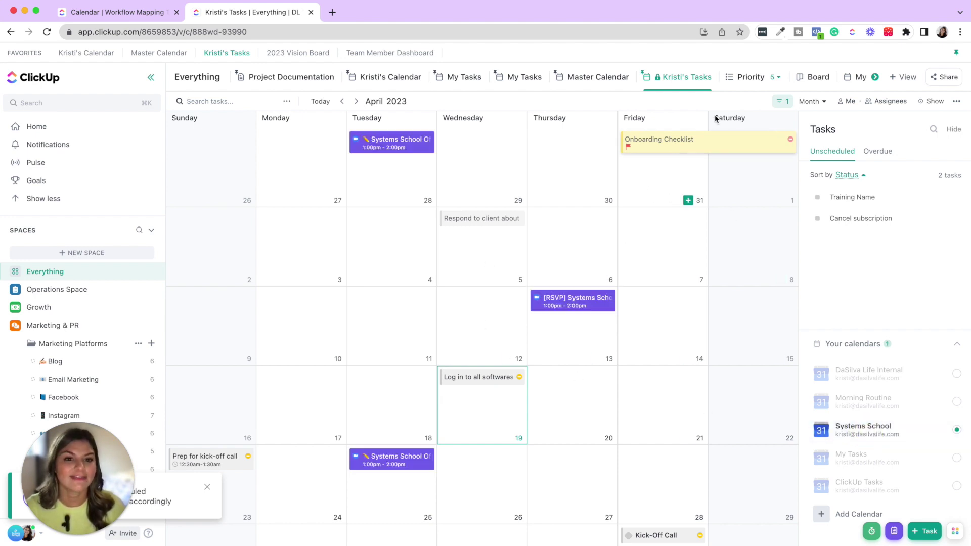
# - Switch the calendar to Week view and advance to the week of April 23–29
pyautogui.click(819, 102)
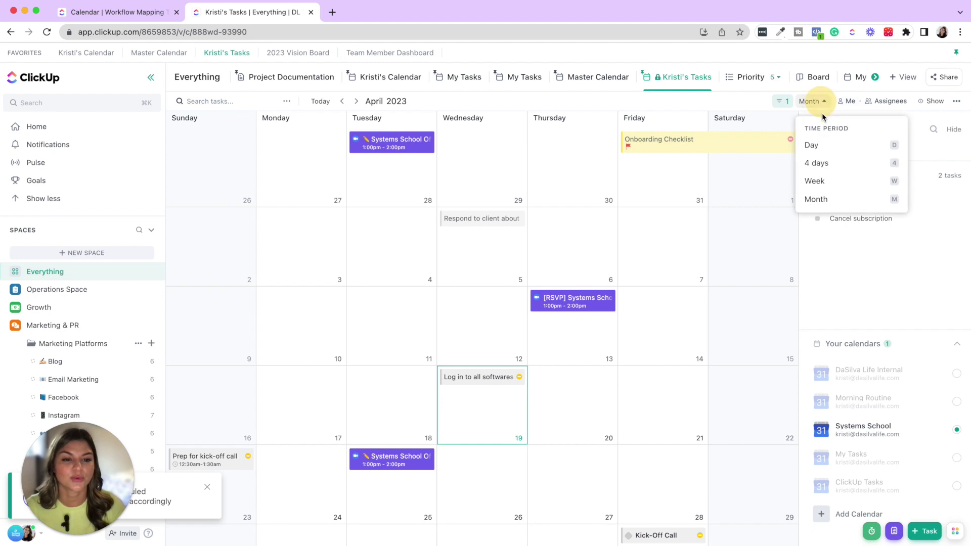
pyautogui.click(837, 193)
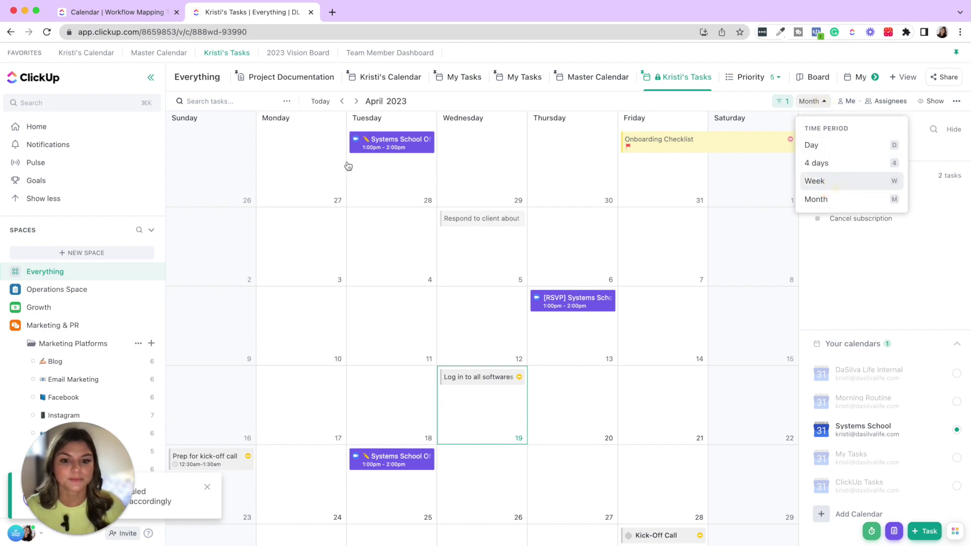
pyautogui.click(355, 101)
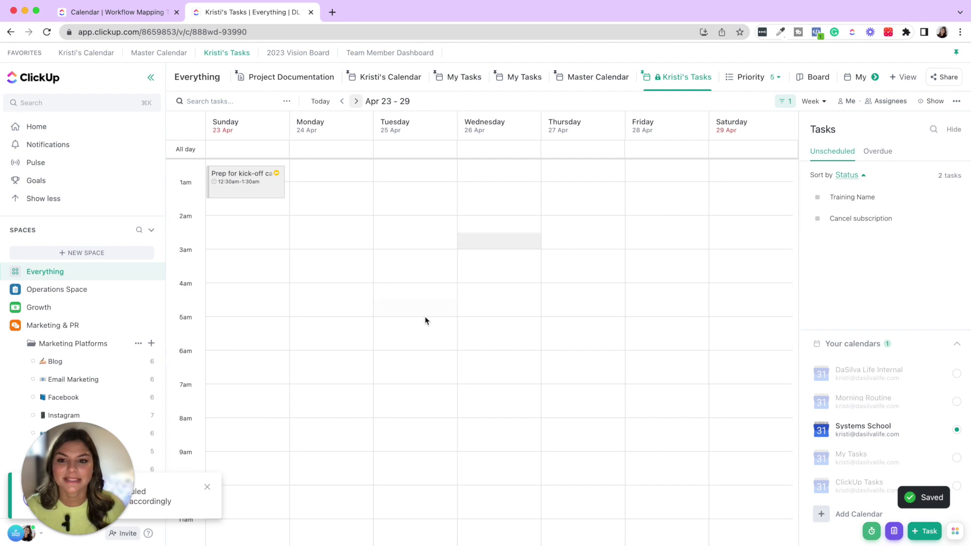
pyautogui.scroll(-10, 424, 316)
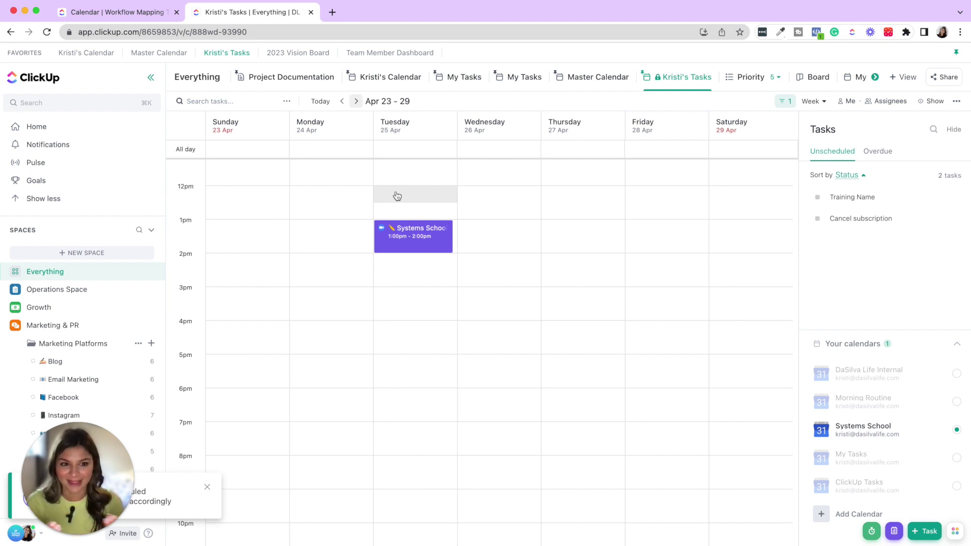
# - Toggle the Systems School events off and on, then hide the Tasks panel
pyautogui.click(878, 429)
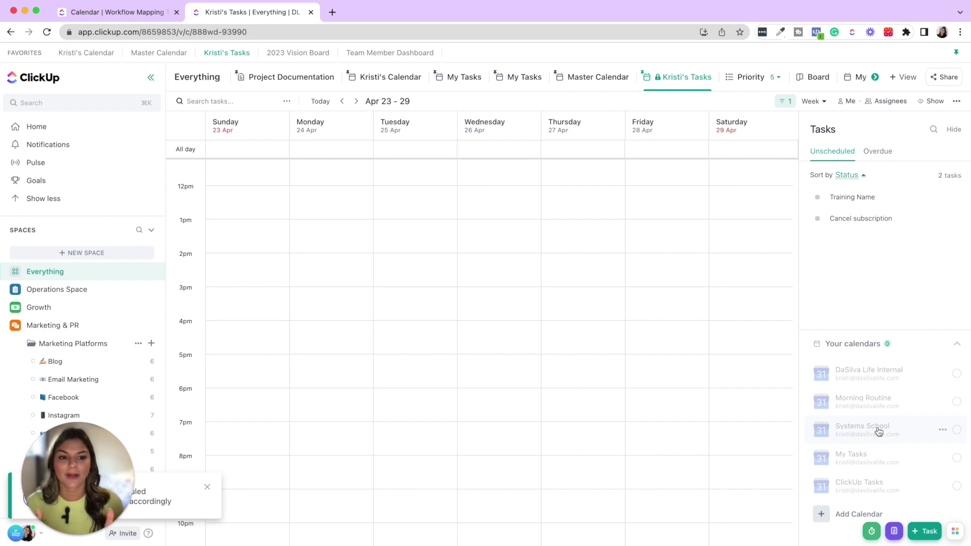
pyautogui.click(878, 431)
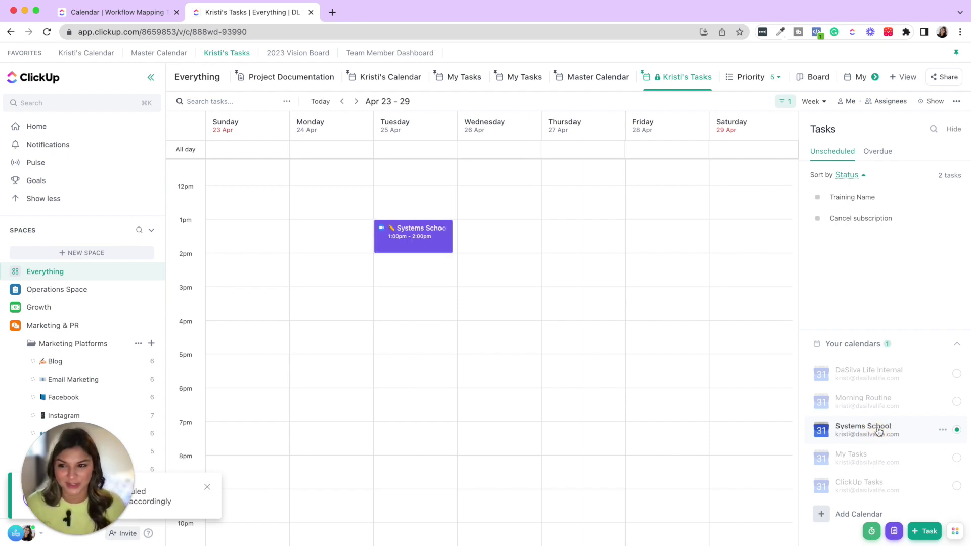
pyautogui.click(954, 130)
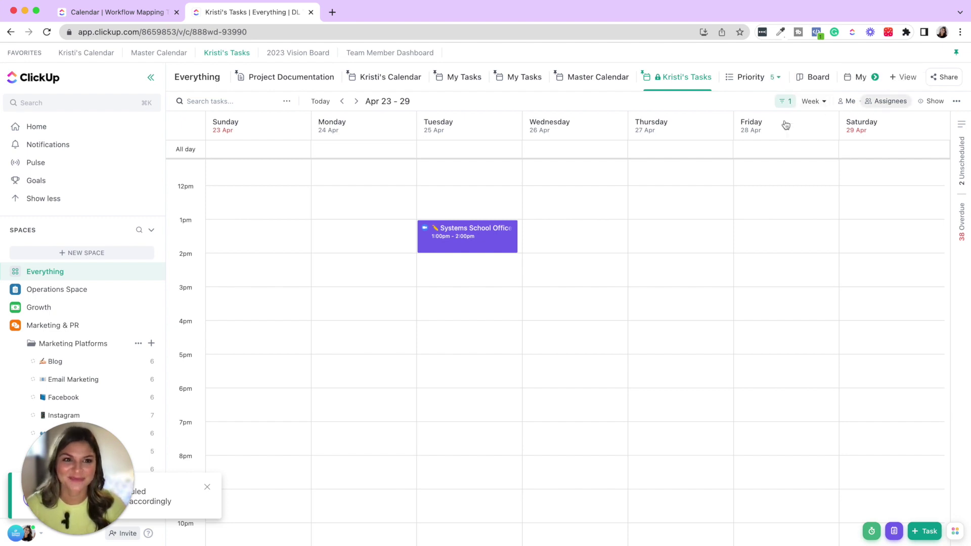
# - Return the calendar to month view, glancing at the view options without changing them
pyautogui.press('m')
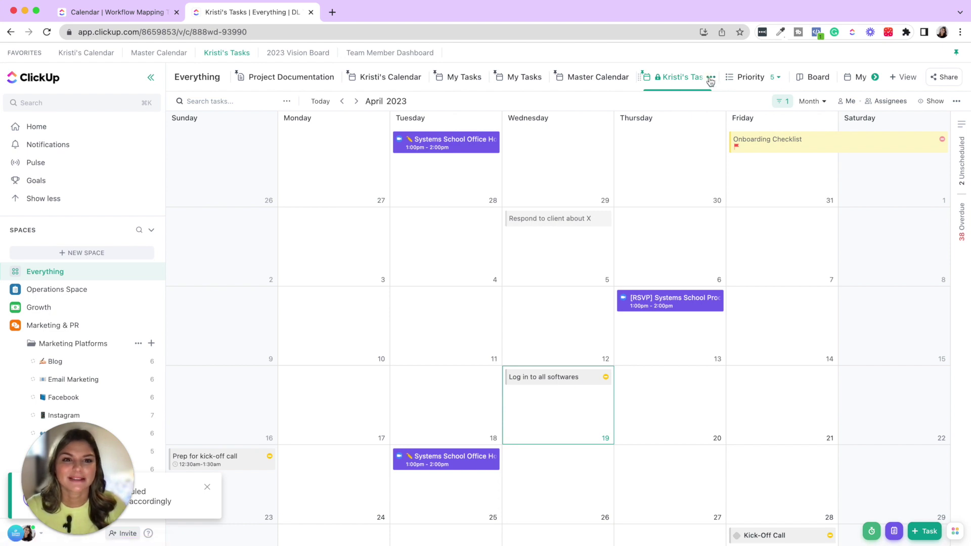
pyautogui.click(710, 79)
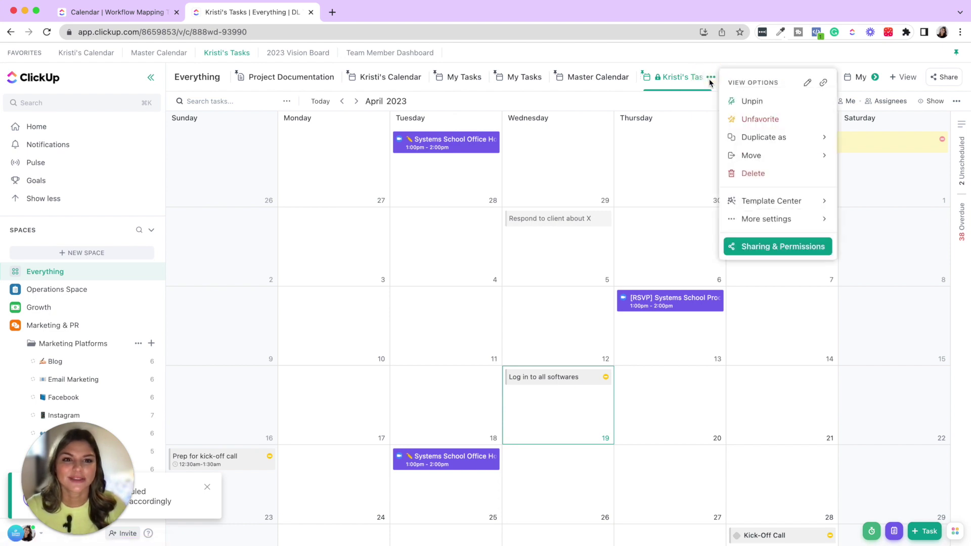
pyautogui.click(824, 85)
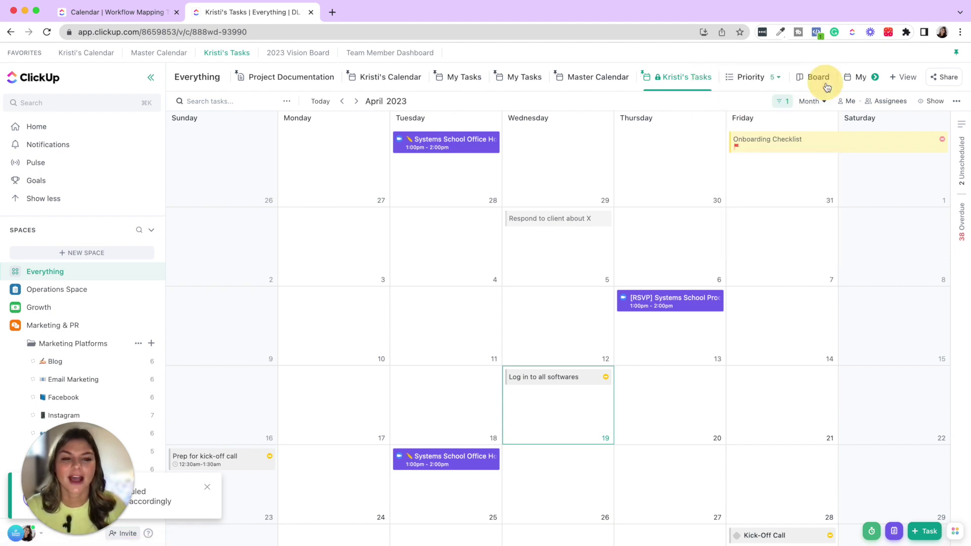
# - Collapse the Spaces list and expand Dashboards in the sidebar
pyautogui.click(30, 230)
pyautogui.click(49, 261)
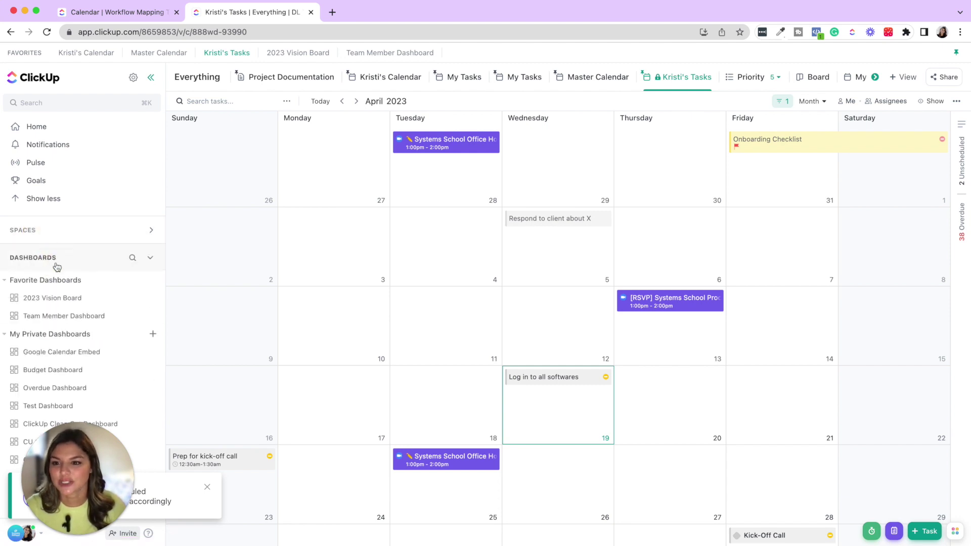
pyautogui.scroll(-8, 76, 313)
pyautogui.scroll(8, 123, 166)
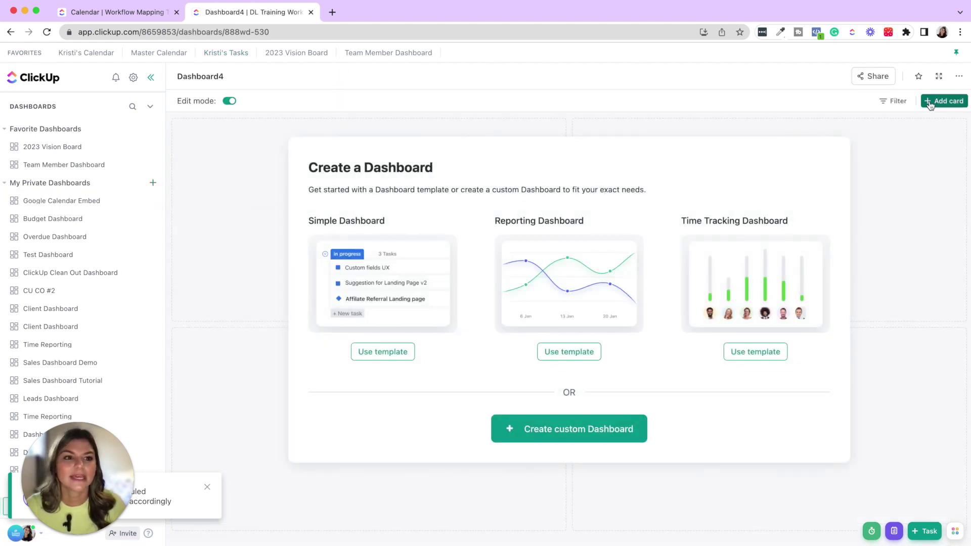
# - Add a Custom Embed card titled My Calendar with the calendar view's link pasted as URL
pyautogui.click(929, 104)
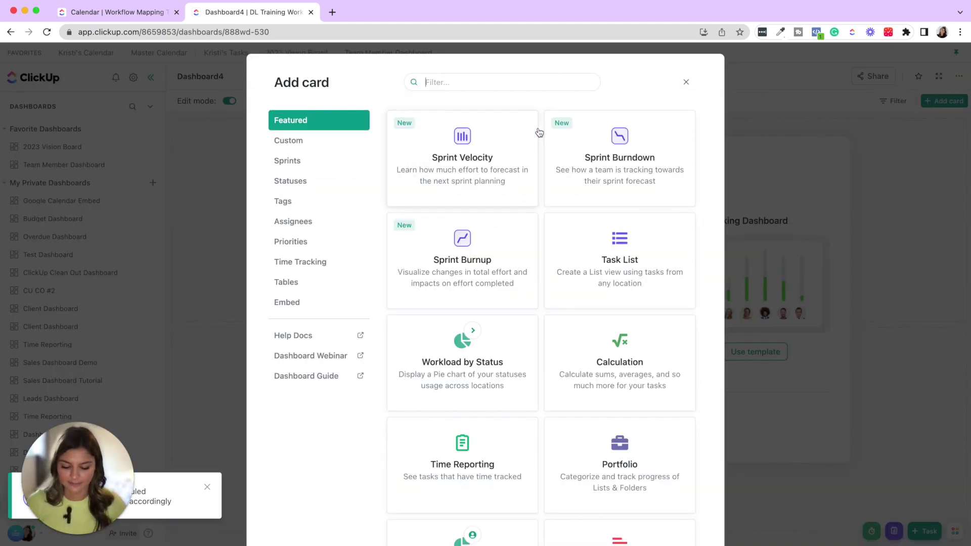
pyautogui.write('embed')
pyautogui.click(440, 170)
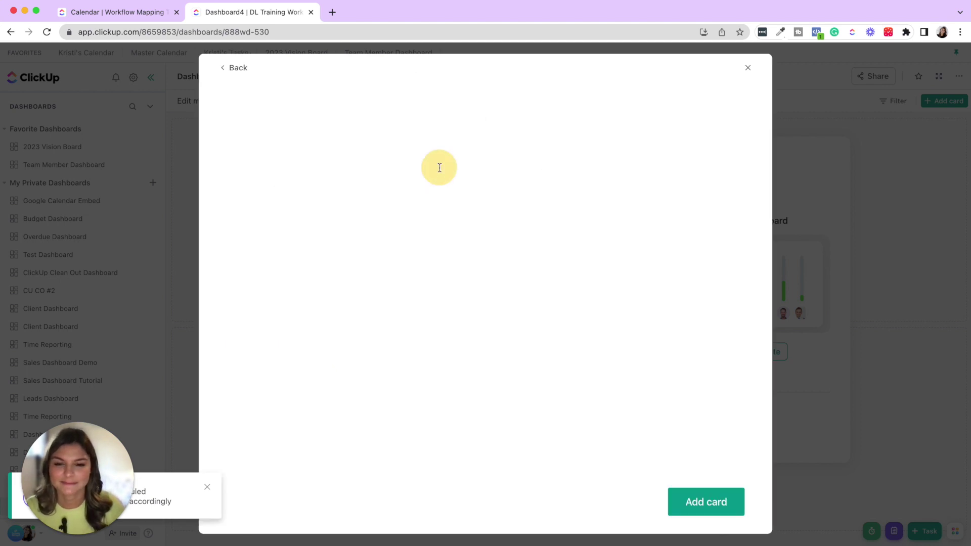
pyautogui.tripleClick(382, 174)
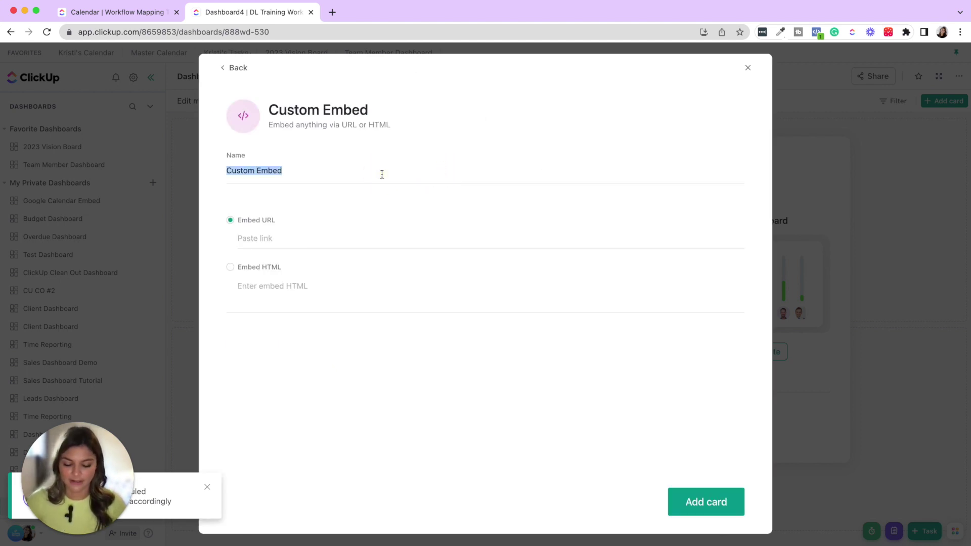
pyautogui.write('My Calendar')
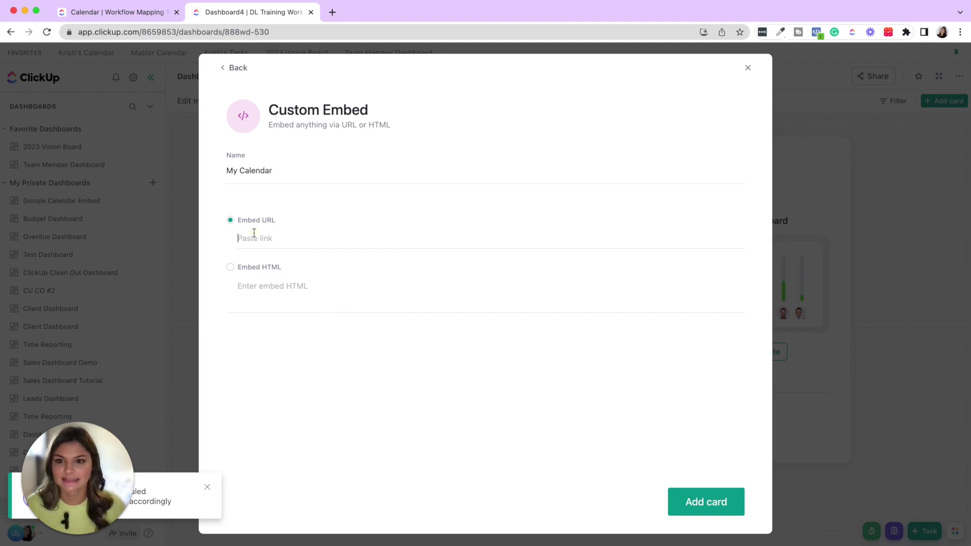
pyautogui.click(725, 500)
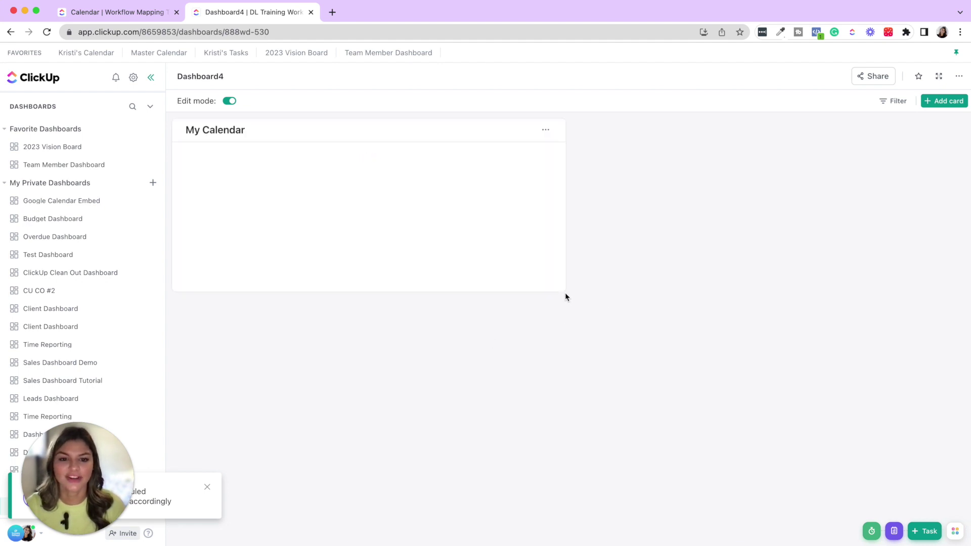
# - Resize the My Calendar card to span most of Dashboard4's width and height
pyautogui.moveTo(564, 296); pyautogui.dragTo(876, 473)
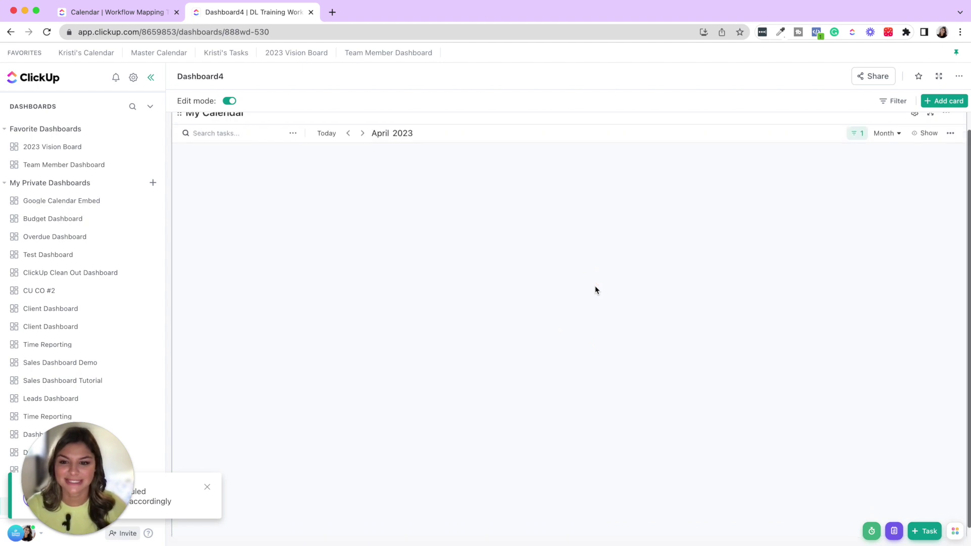